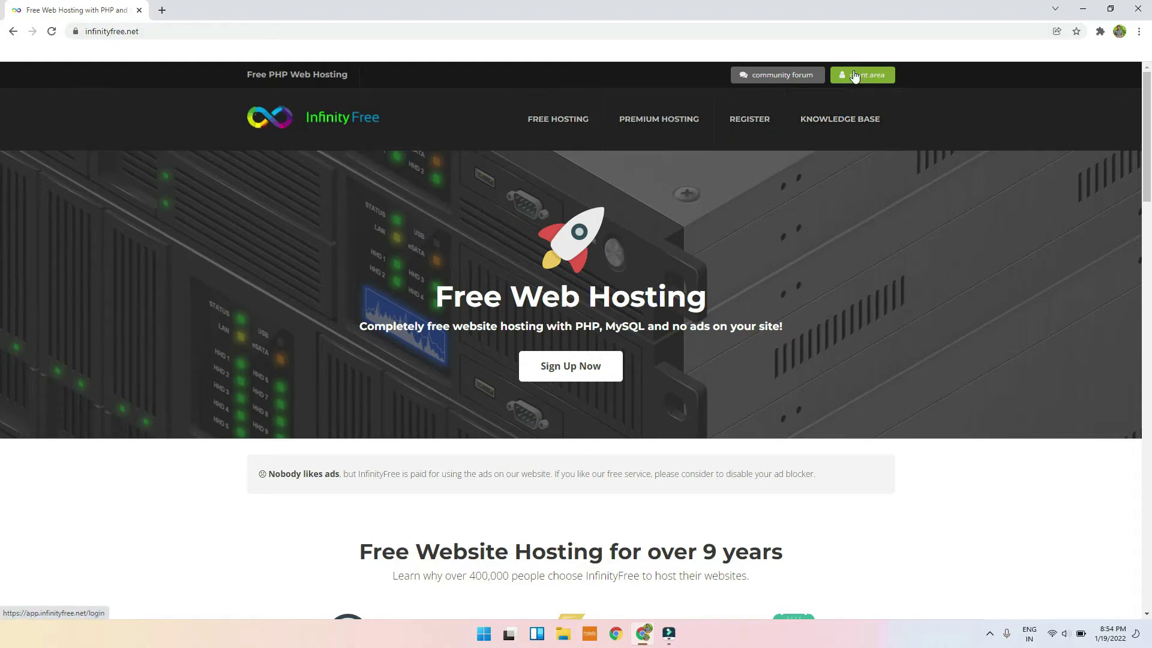
Step: Go from Client Area through the sign-up form to the InfinityFree login page, leaving the email field blank
left_click(748, 122)
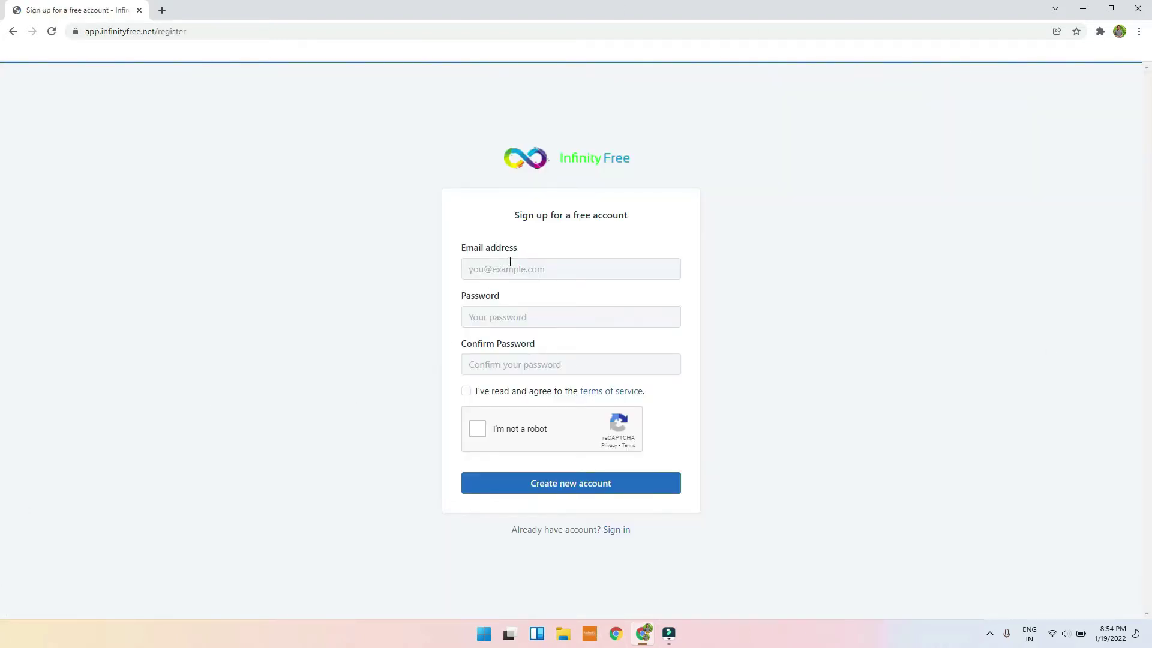
left_click(618, 531)
left_click(562, 321)
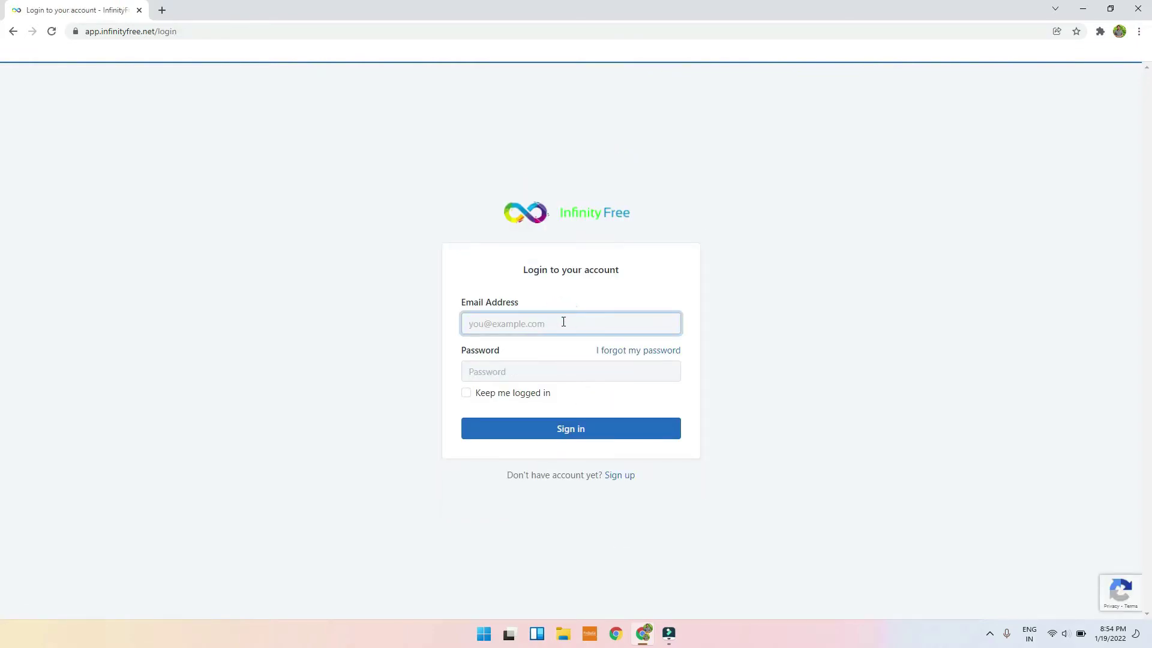
type("p")
key("BackSpace")
key("BackSpace")
key("BackSpace")
key("BackSpace")
key("BackSpace")
key("BackSpace")
key("BackSpace")
key("BackSpace")
key("BackSpace")
Step: Fill the sign-up form with an email address and password, accept the terms and reCAPTCHA, and submit
left_click(612, 475)
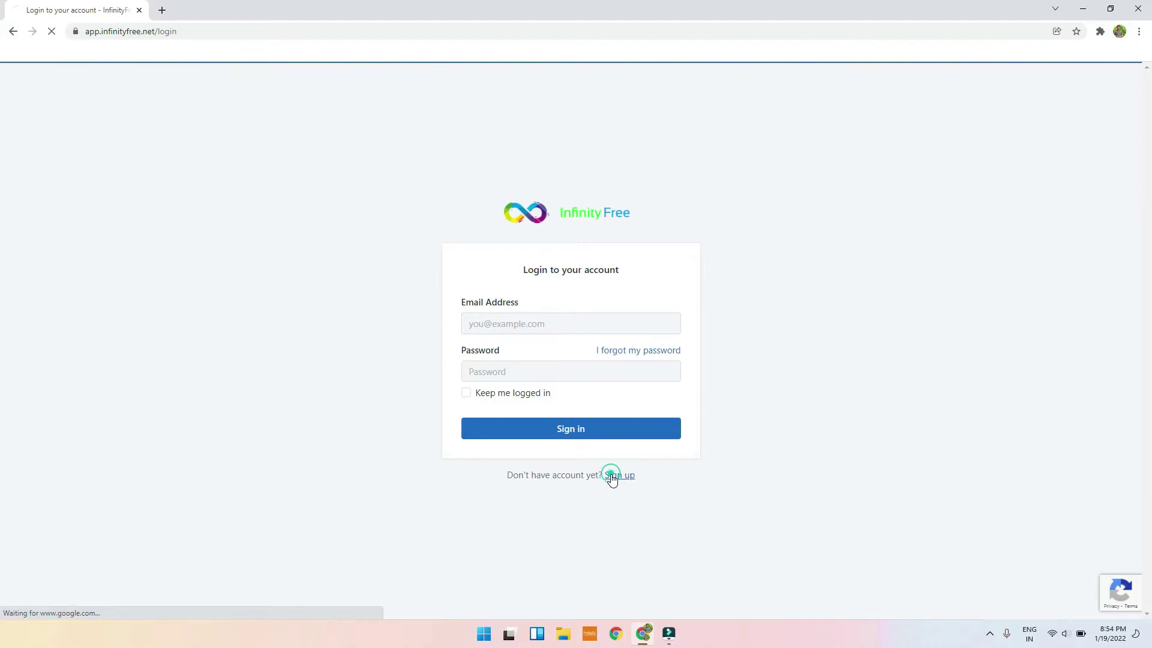
left_click(557, 275)
key("Tab")
type("Pi•••••••")
key("Tab")
type("••••••")
left_click(466, 391)
left_click(478, 429)
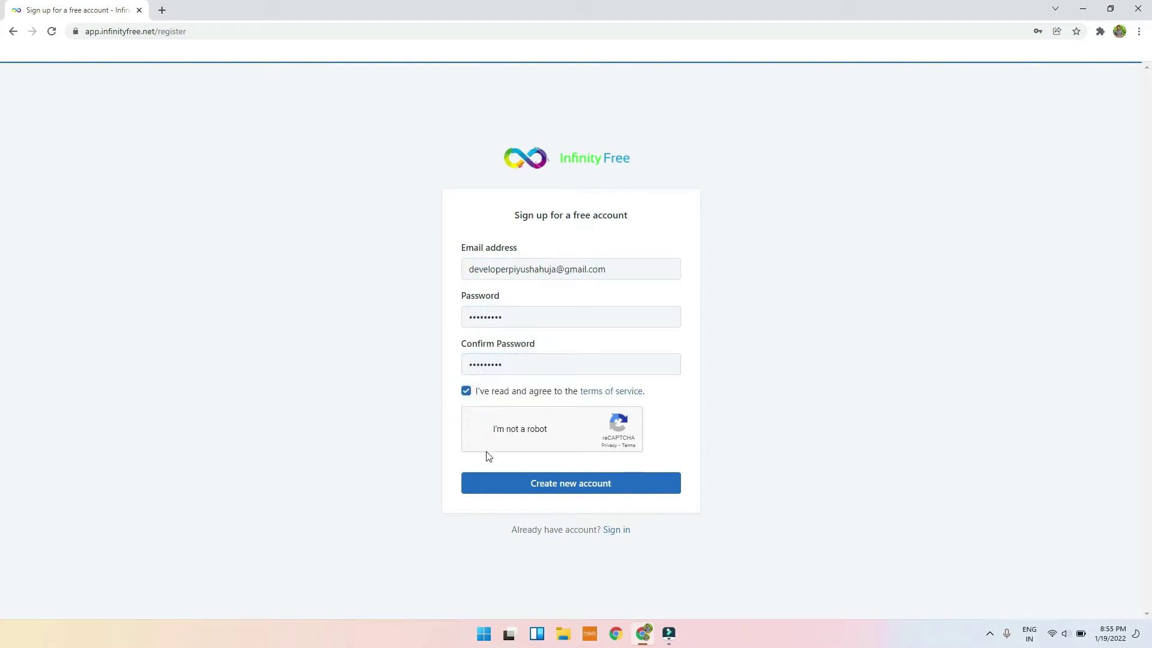
left_click(498, 483)
Step: Replace the rejected common password with a stronger one, resubmit, and save the login in Chrome
left_click_drag(474, 232, 676, 240)
left_click(594, 336)
type("••••••••••")
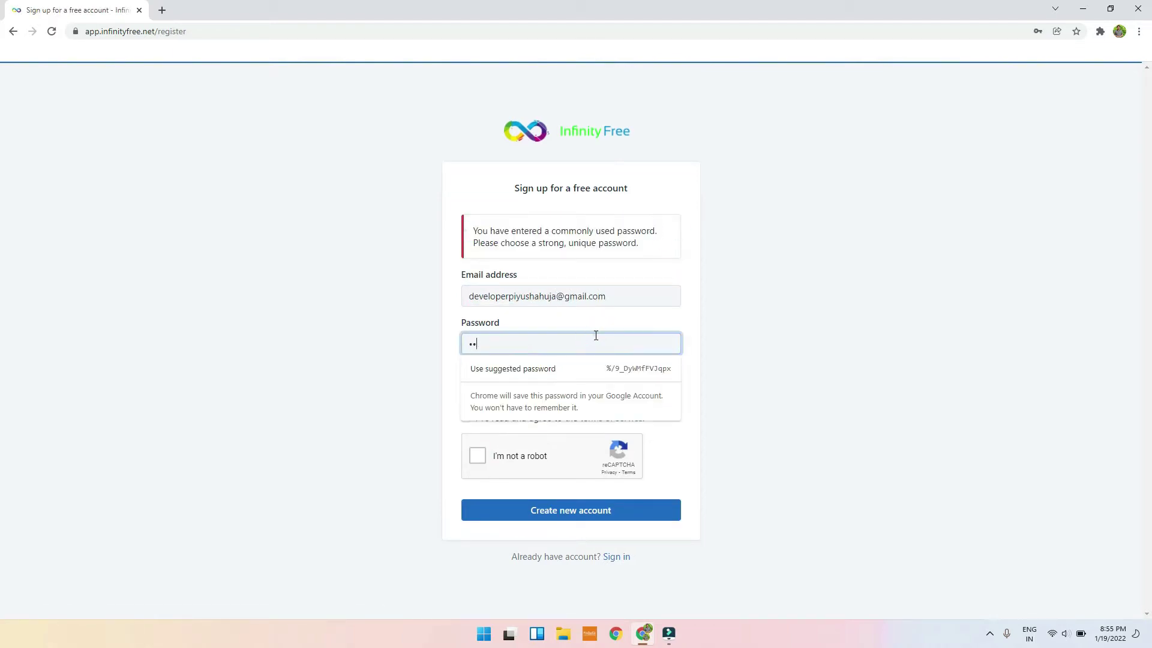
key("Tab")
type("••••••••••")
left_click(466, 417)
left_click(477, 456)
left_click(534, 510)
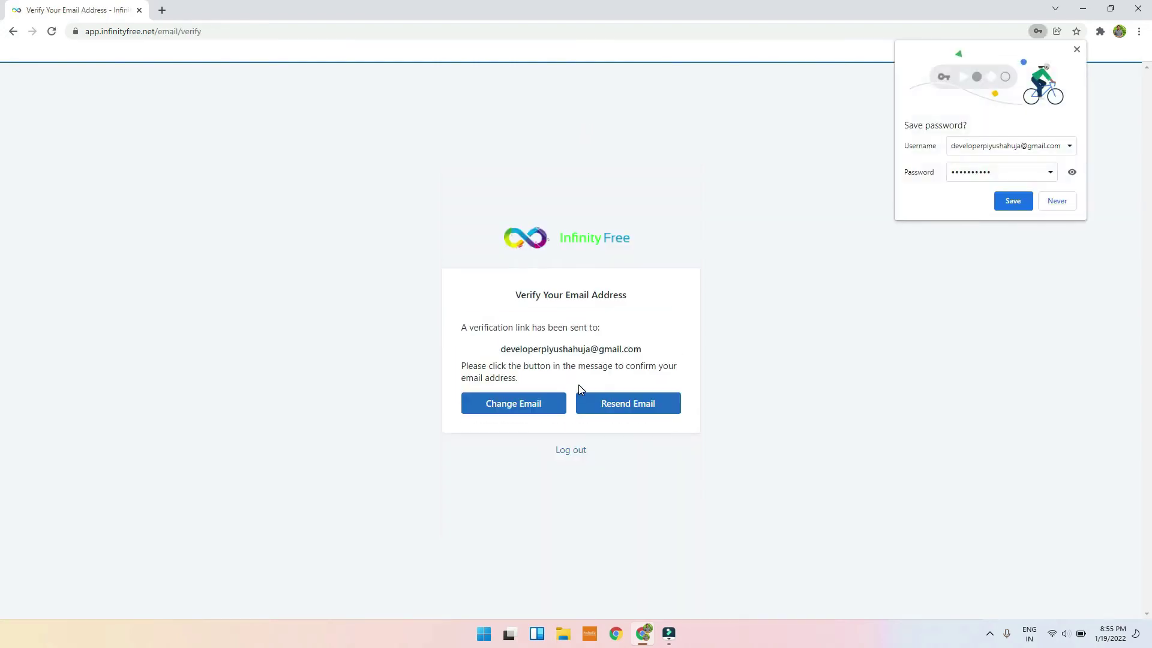
left_click(1018, 202)
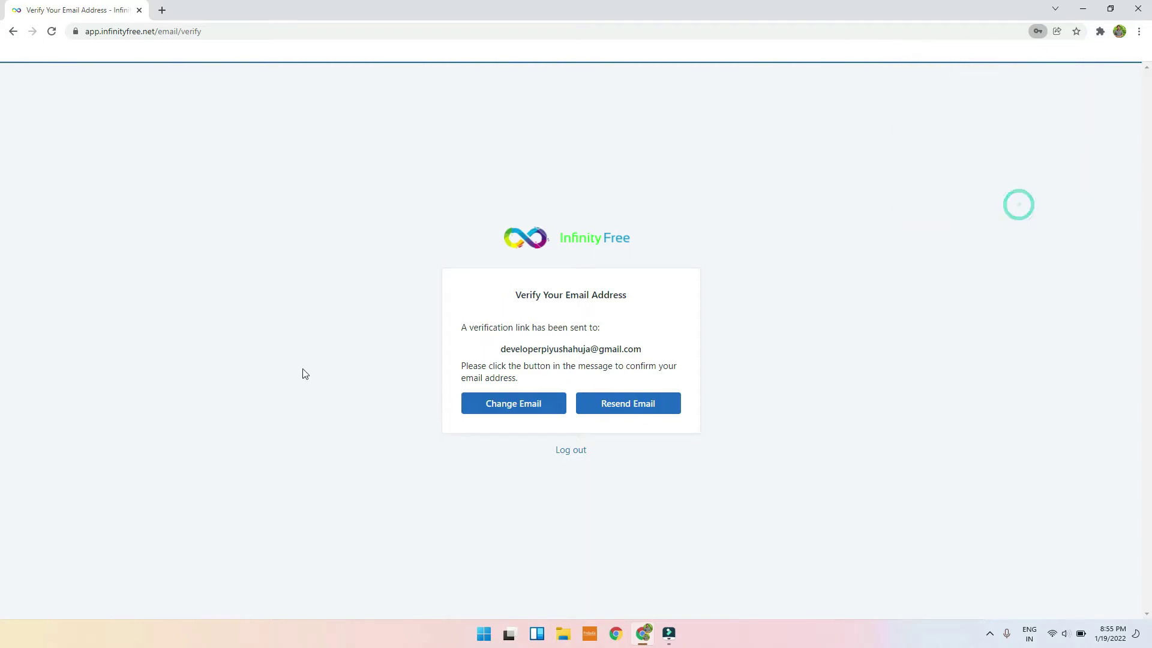
Step: Accept the cookie notice and start creating a new hosting account
left_click_drag(481, 350, 768, 344)
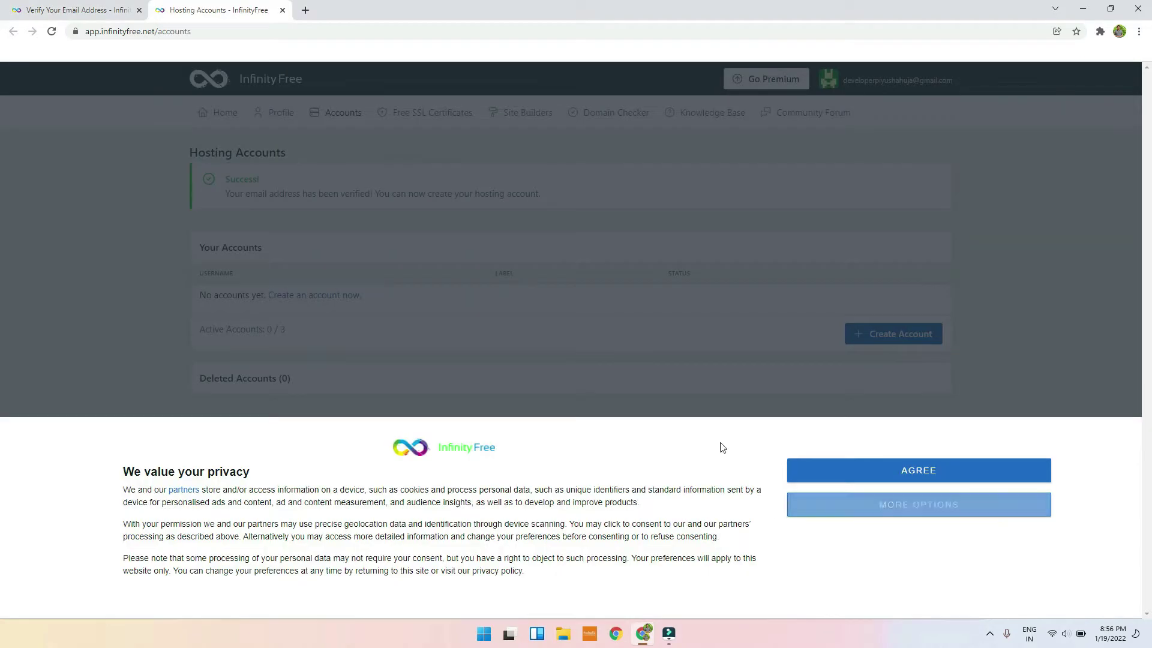
left_click(977, 477)
left_click(856, 335)
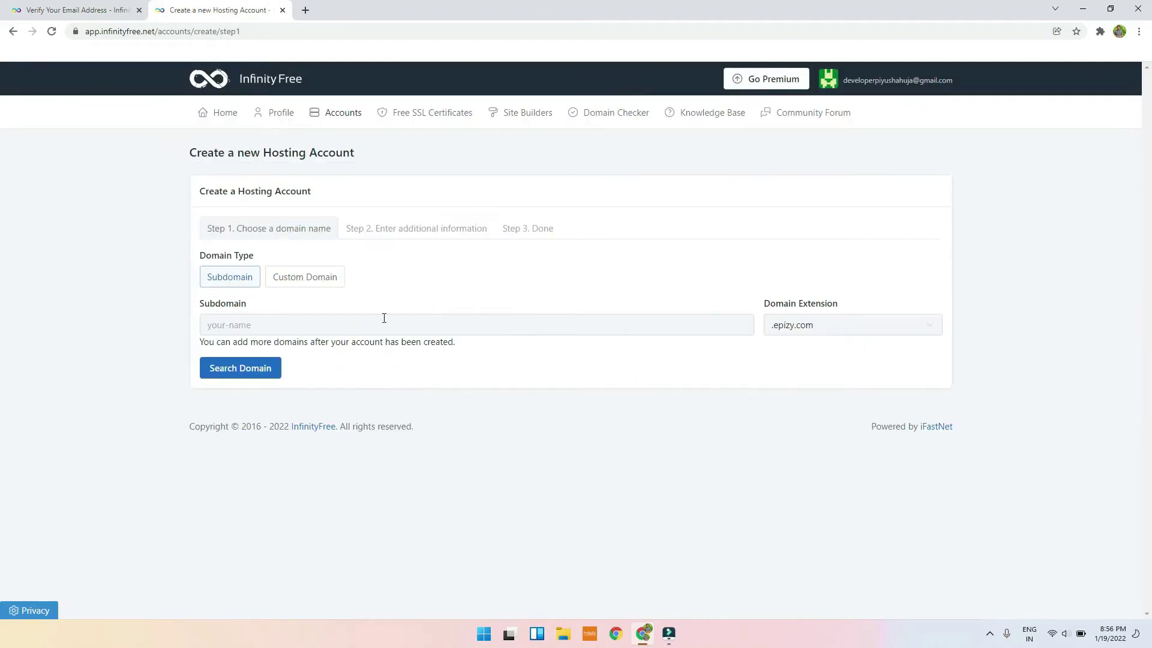
Step: Choose a free subdomain, confirm techverse.epizy.com is available, pass reCAPTCHA, and create the account
left_click(238, 281)
left_click(329, 290)
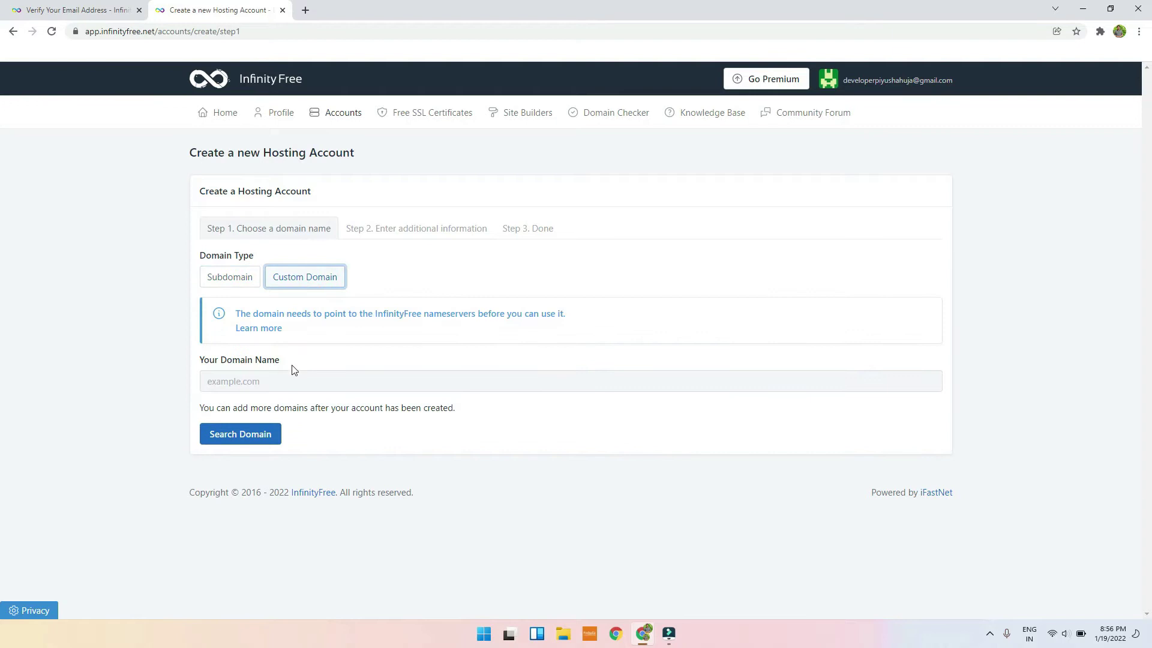
left_click(281, 374)
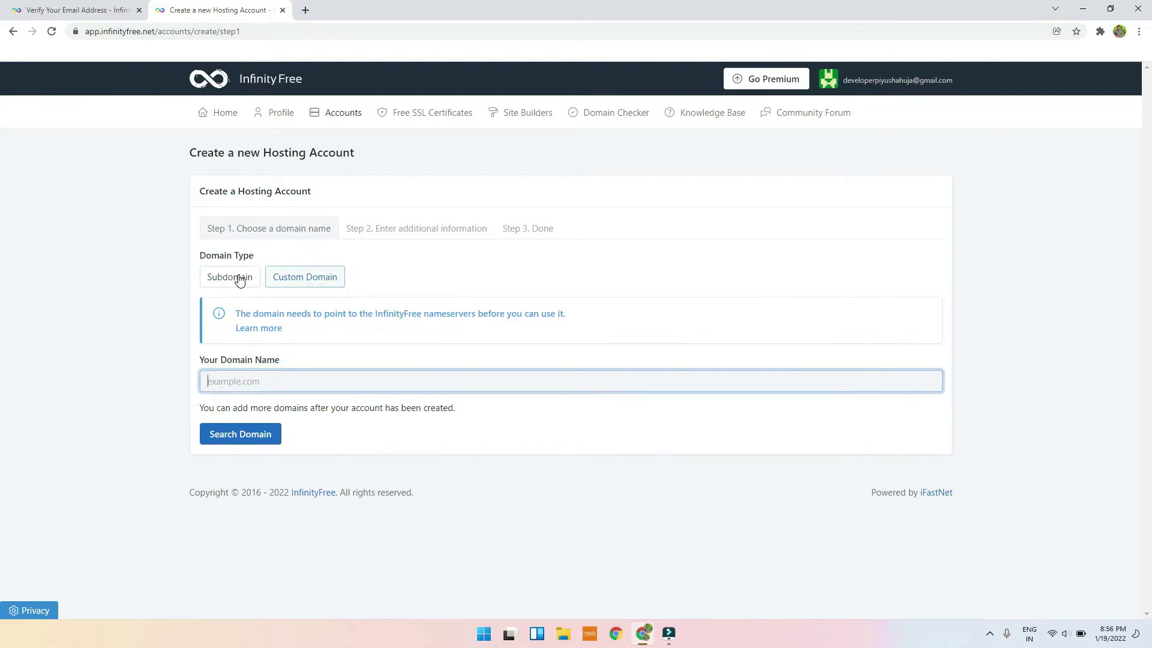
left_click(232, 278)
left_click(482, 326)
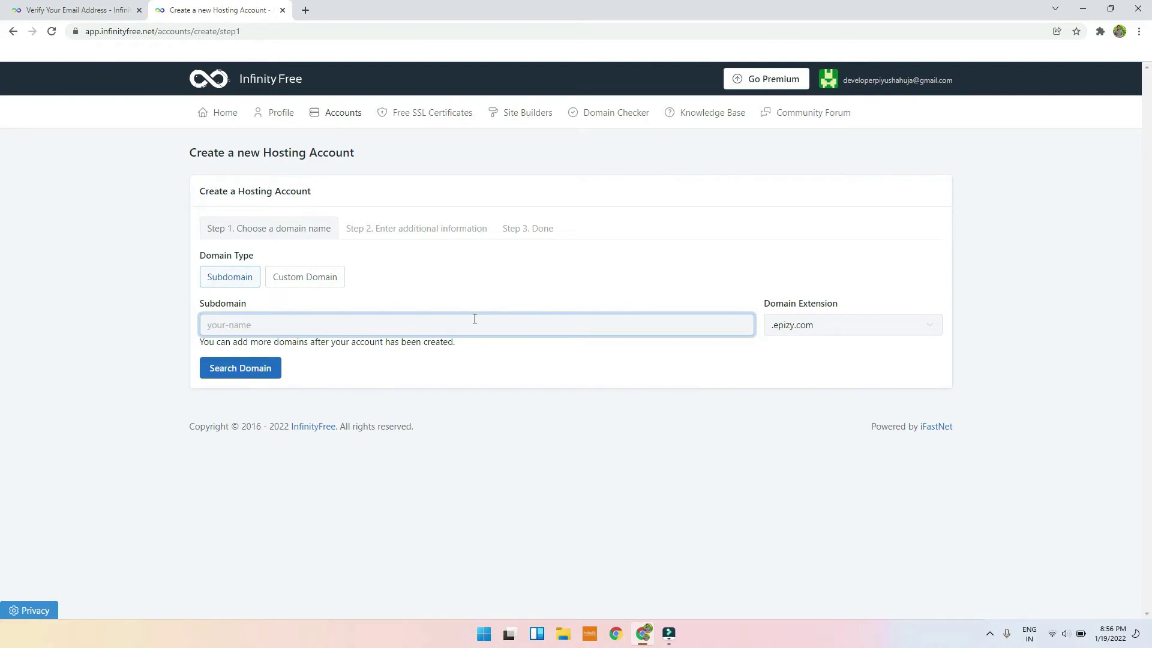
type("techverse")
left_click(253, 366)
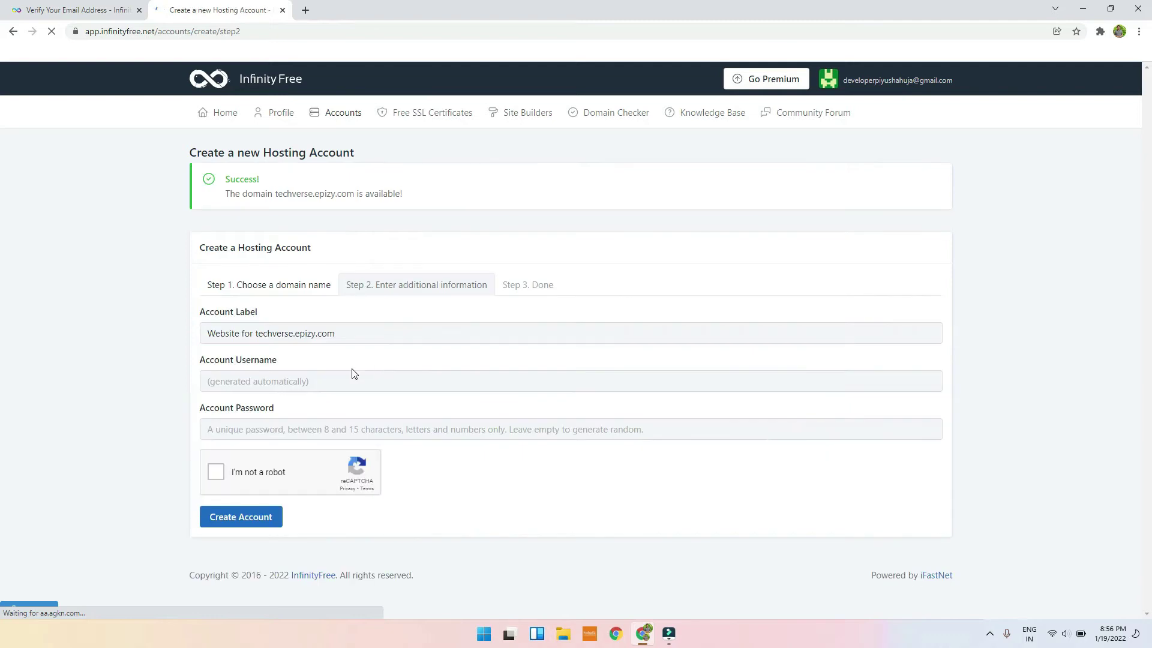
left_click(253, 369)
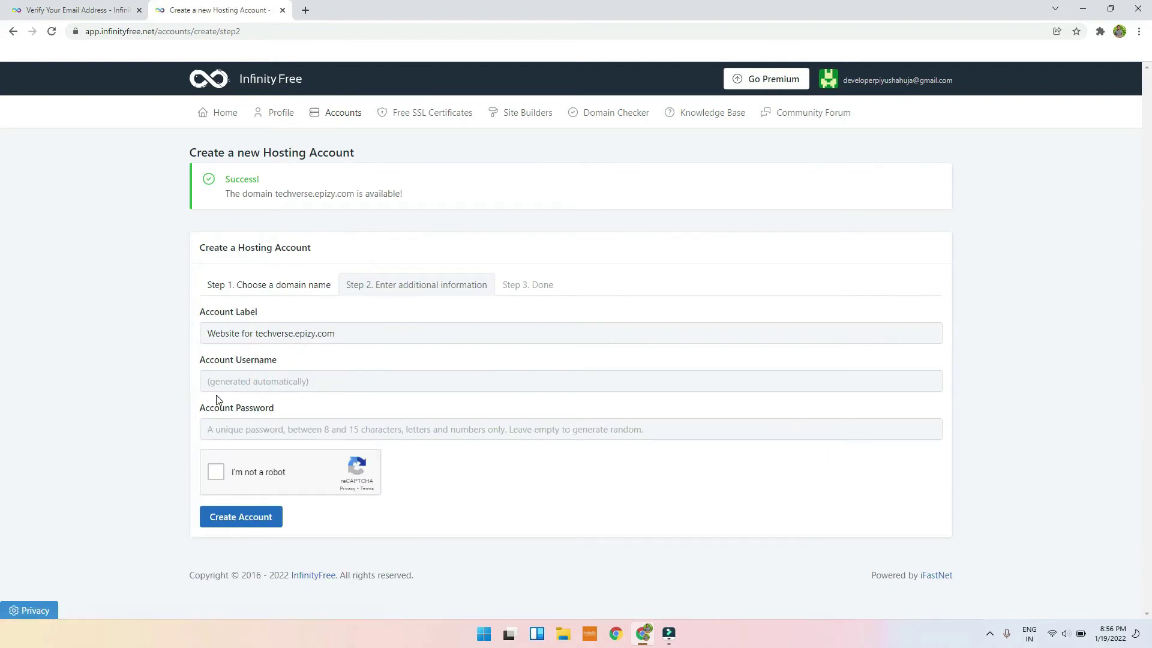
left_click(225, 470)
left_click(232, 520)
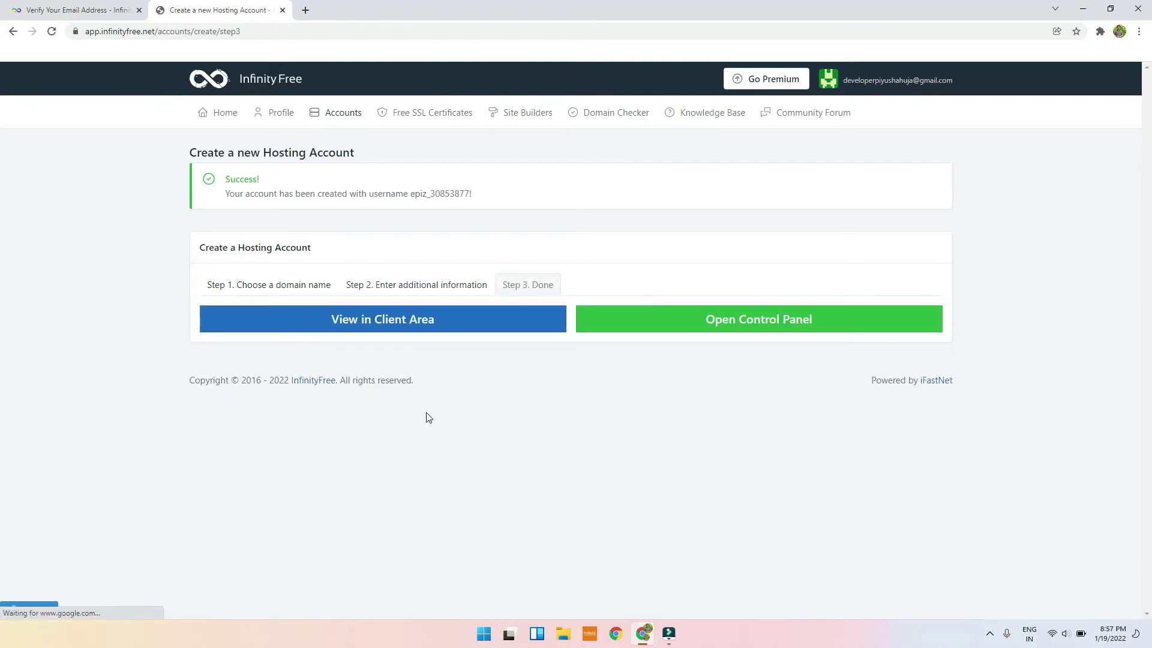
Step: Open the new account's control panel and approve service emails
left_click(728, 329)
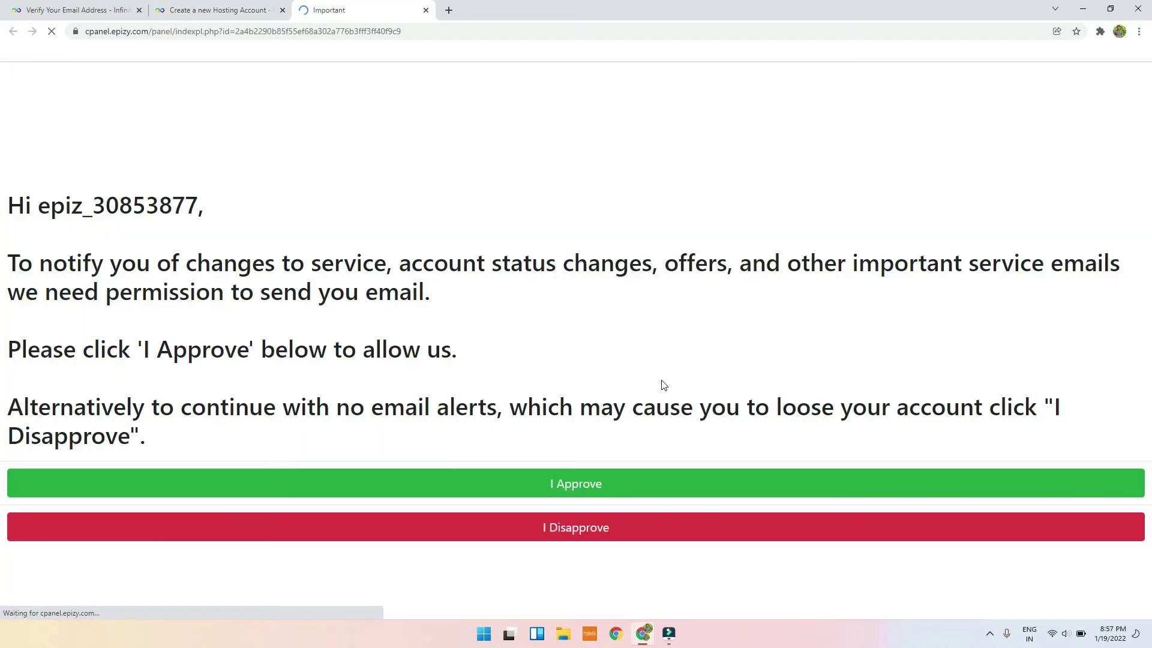
left_click(536, 483)
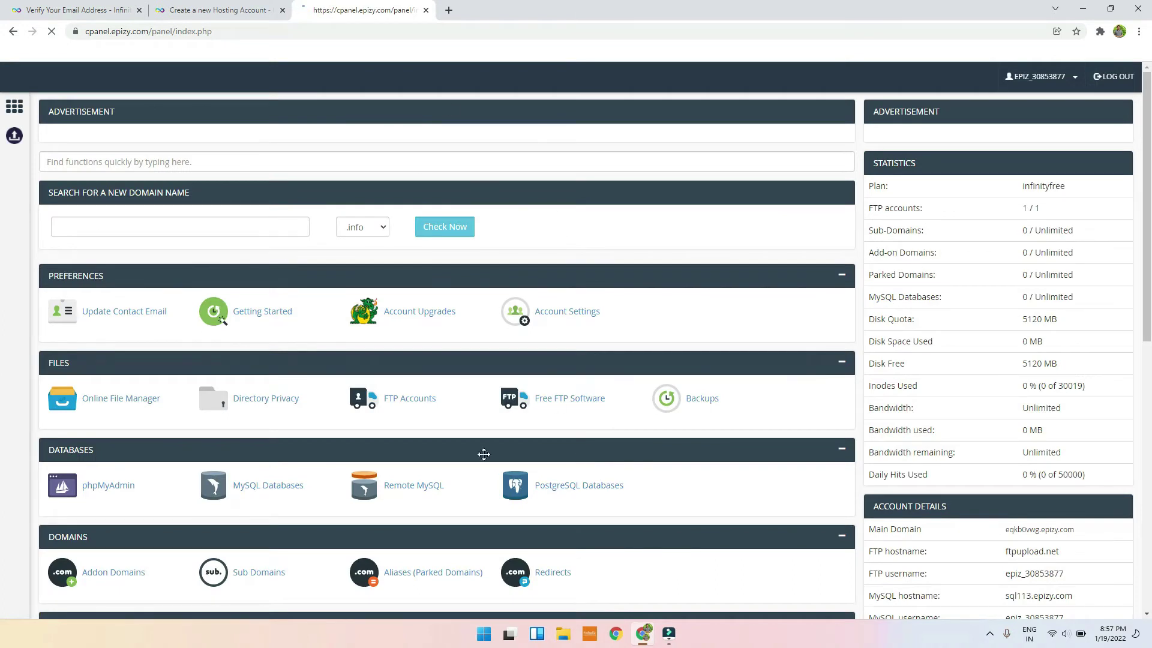
scroll(689, 285, "down", 3)
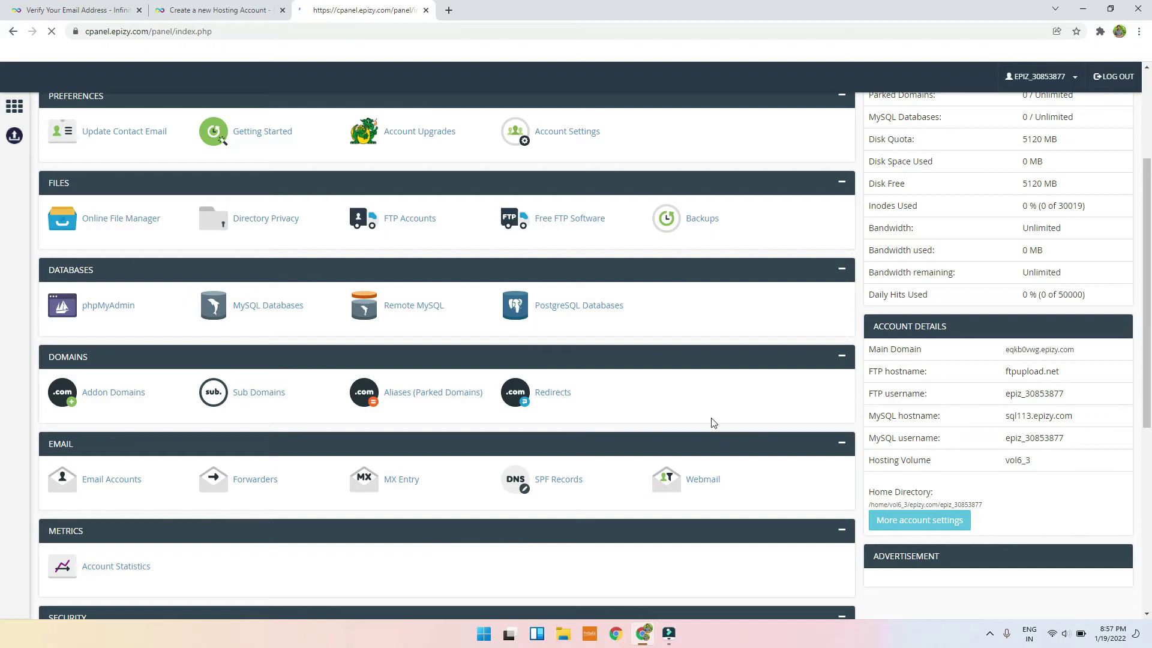
scroll(713, 423, "down", 5)
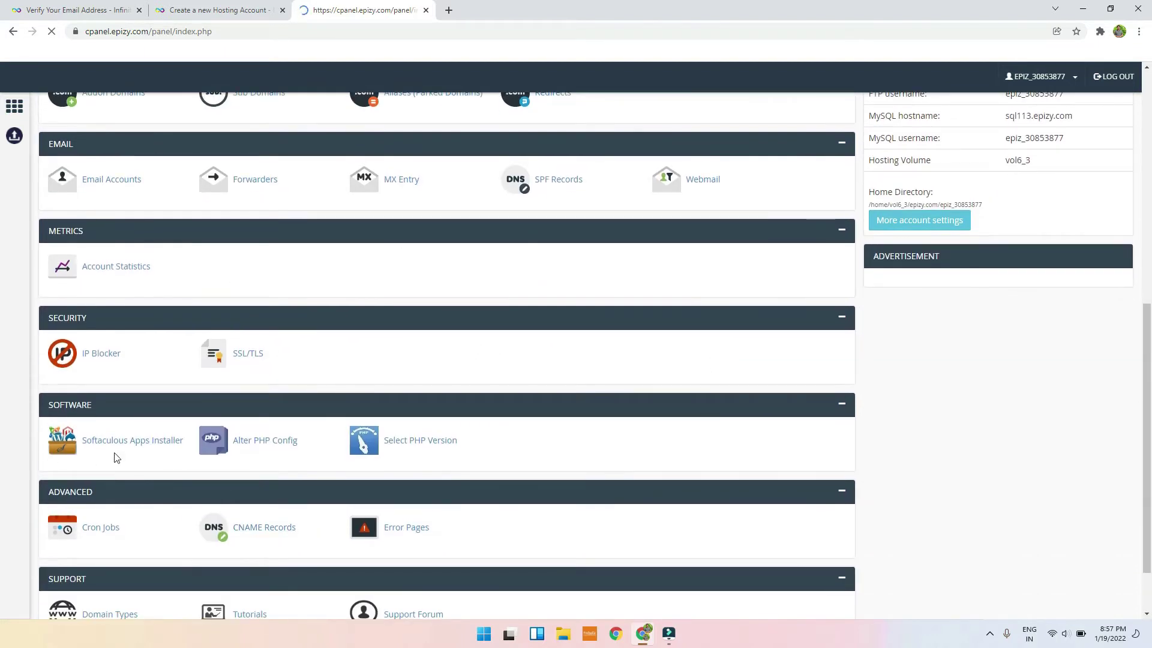
Step: Launch the Softaculous Apps Installer and view its retry-later error in the installer tab
left_click(110, 440)
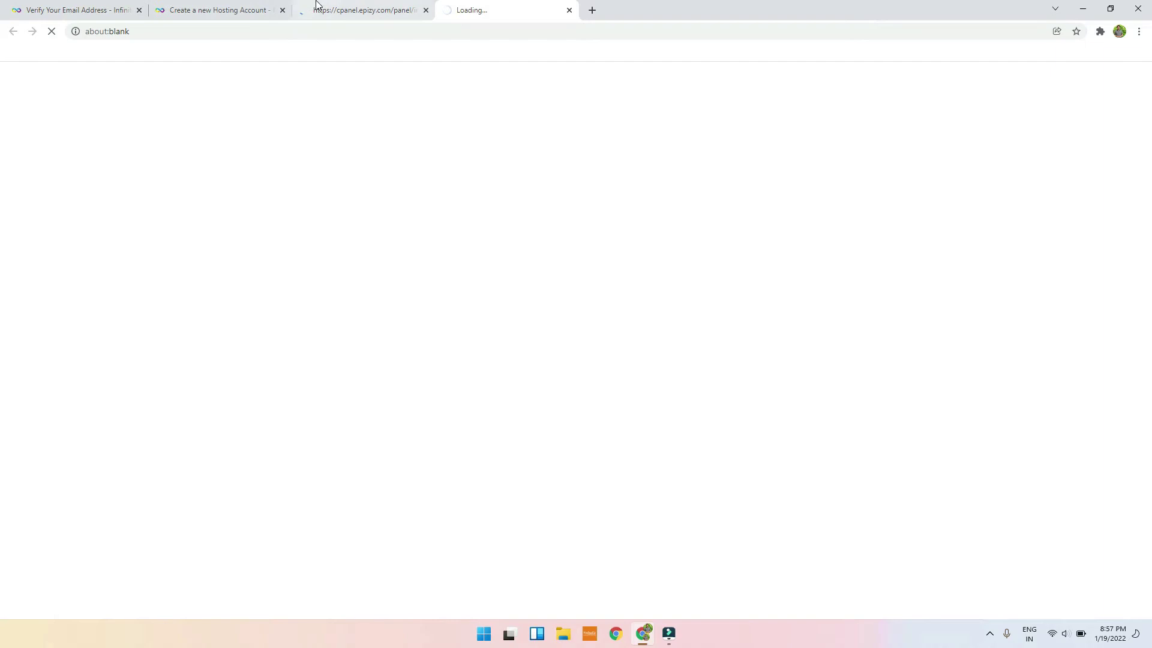
left_click(264, 10)
left_click(336, 10)
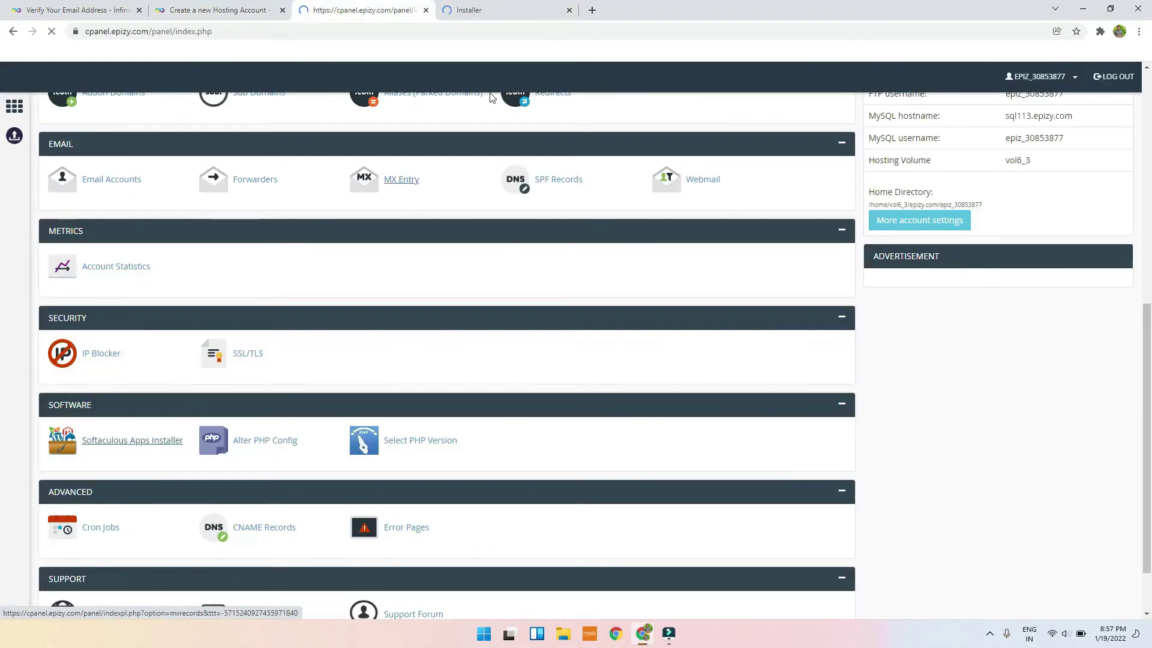
left_click(510, 8)
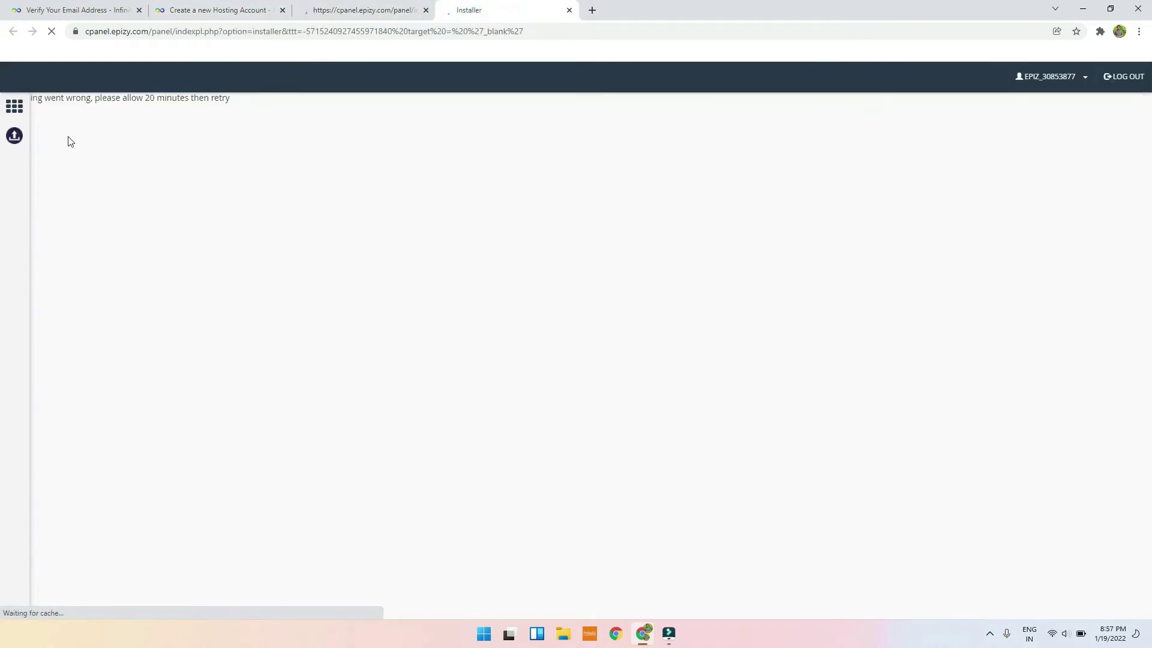
left_click_drag(43, 97, 264, 100)
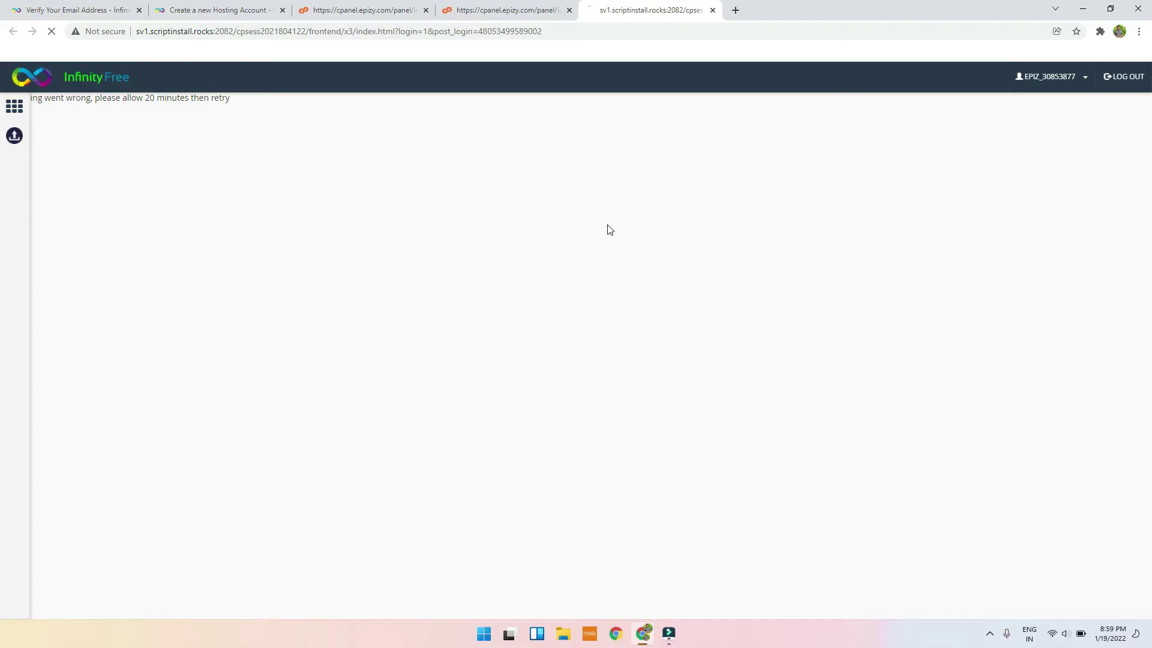
Step: Refresh the installer tab with F5 until Softaculous lists Top Scripts like WordPress and Joomla
key("F5")
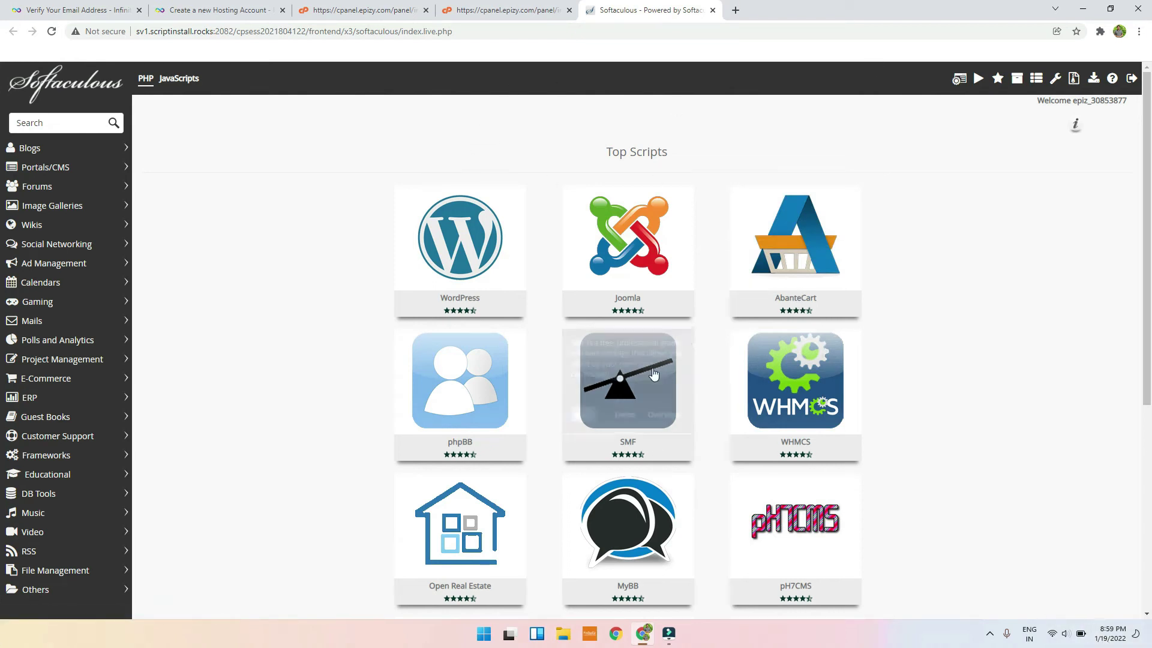
mouse_move(474, 275)
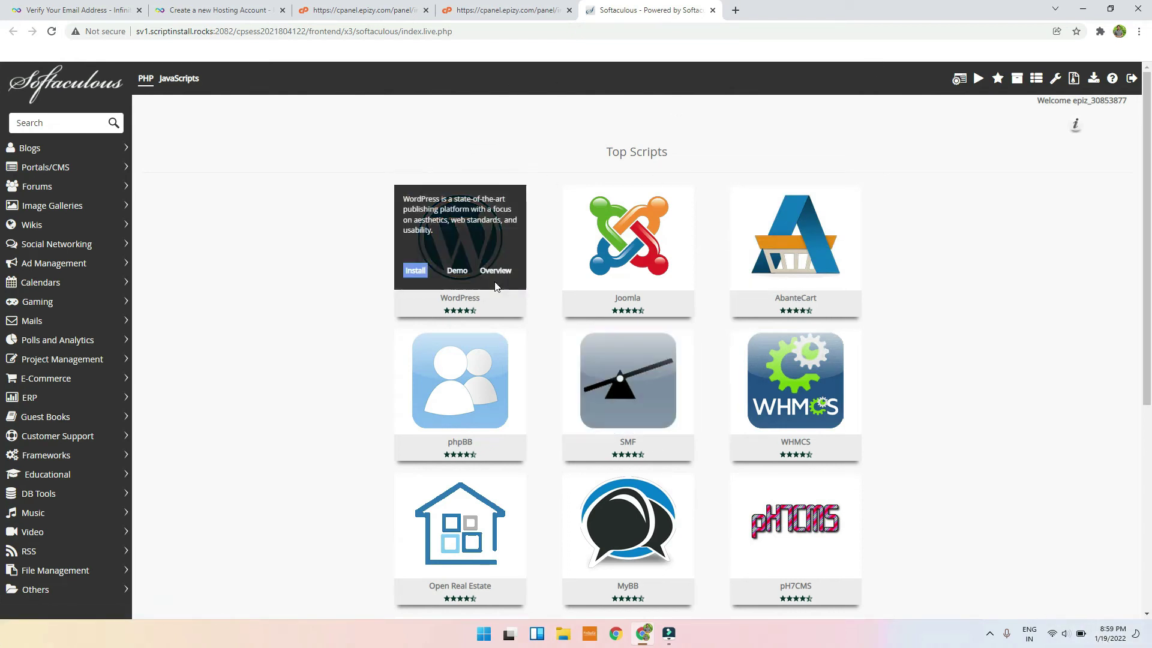
left_click(415, 272)
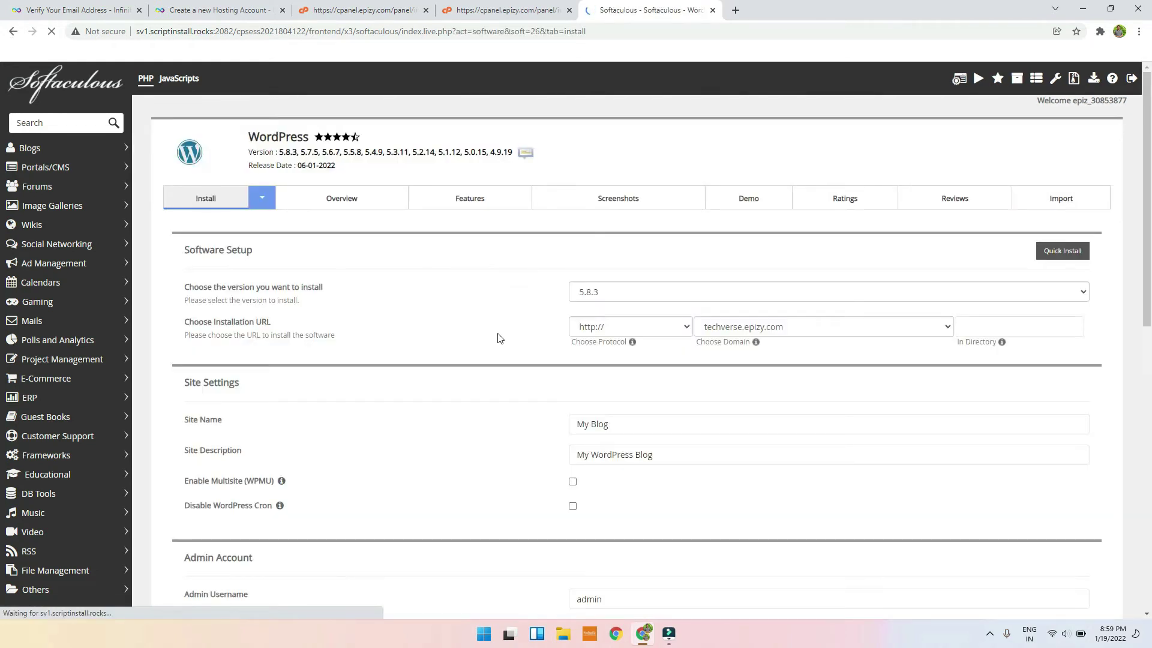
left_click(636, 325)
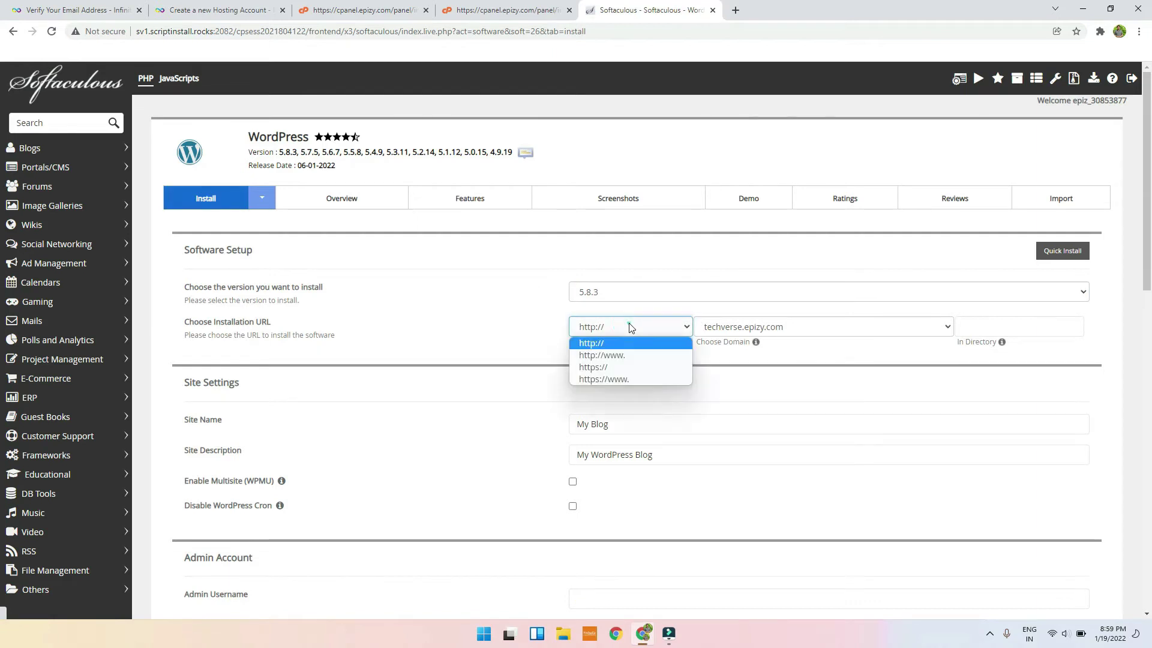
left_click(590, 345)
scroll(575, 339, "down", 3)
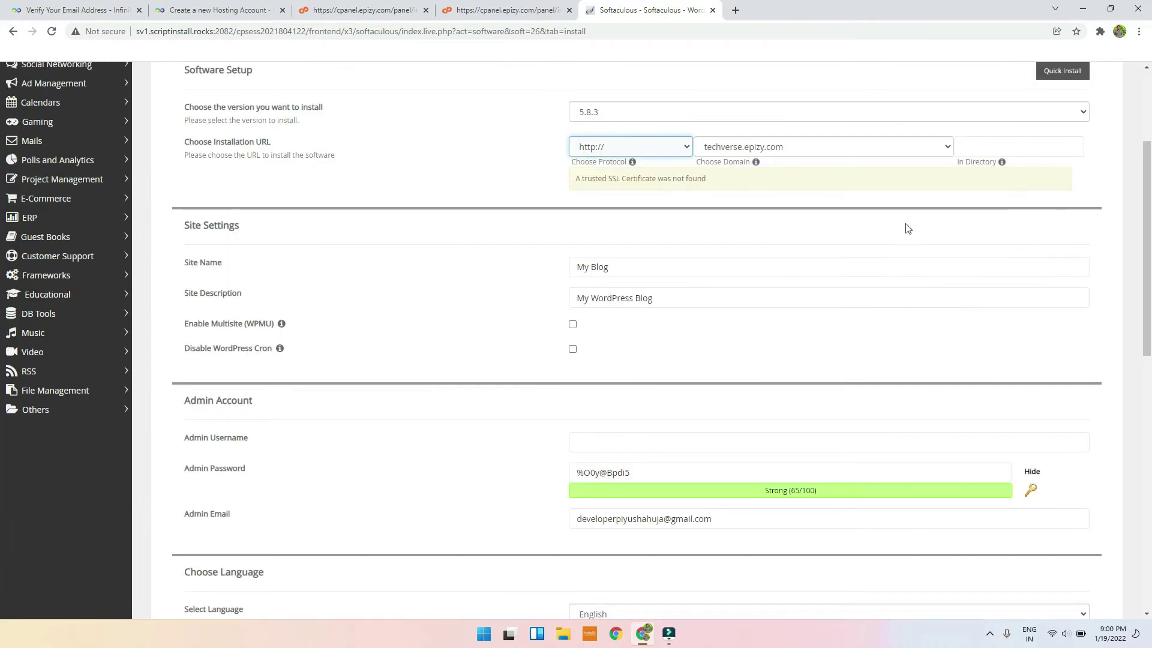
left_click(883, 299)
left_click(658, 173)
Step: Fill in the admin username and replace the generated admin password with a new one
left_click(652, 443)
scroll(652, 442, "down", 3)
left_click(664, 270)
triple_click(663, 270)
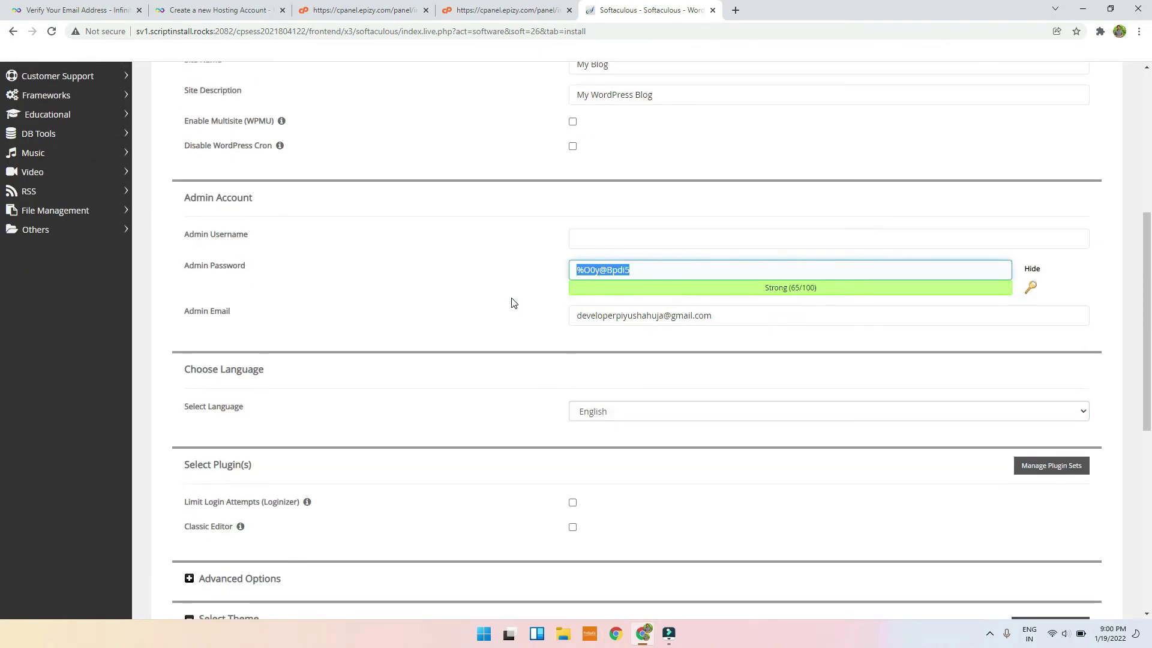
left_click(1034, 276)
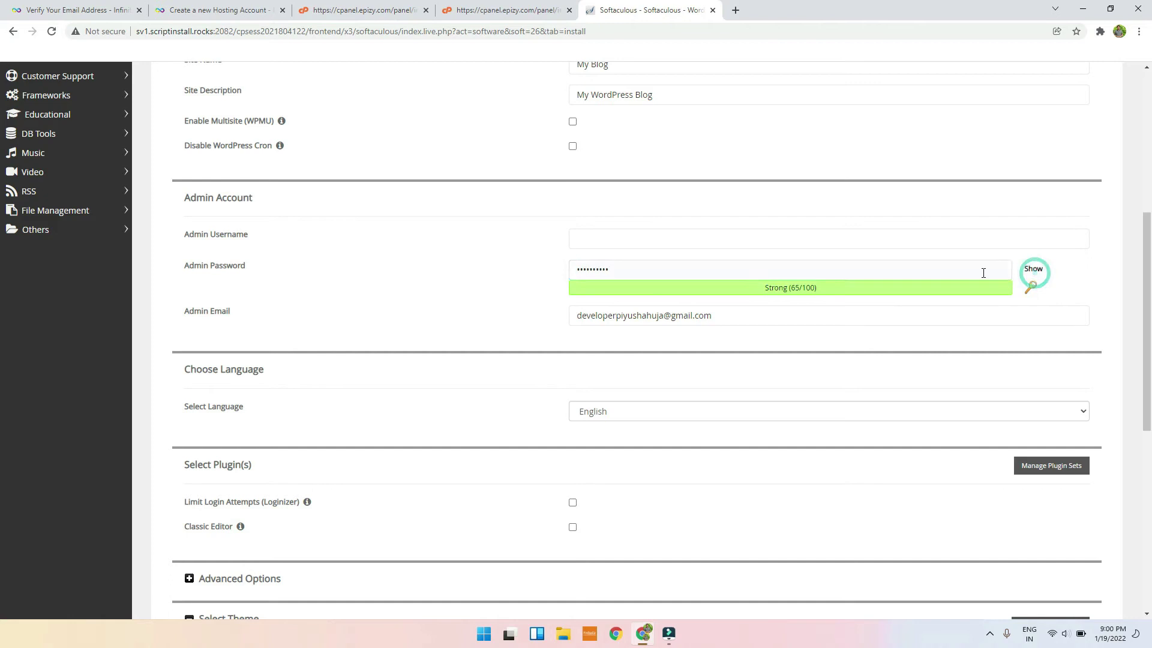
left_click(692, 240)
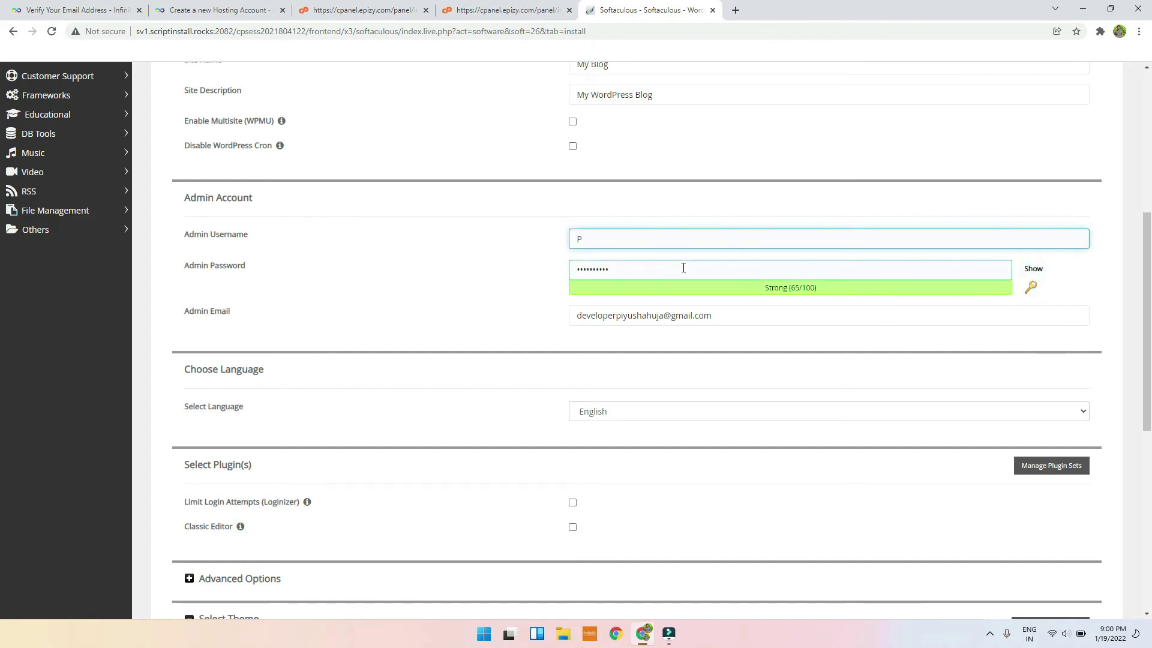
double_click(683, 268)
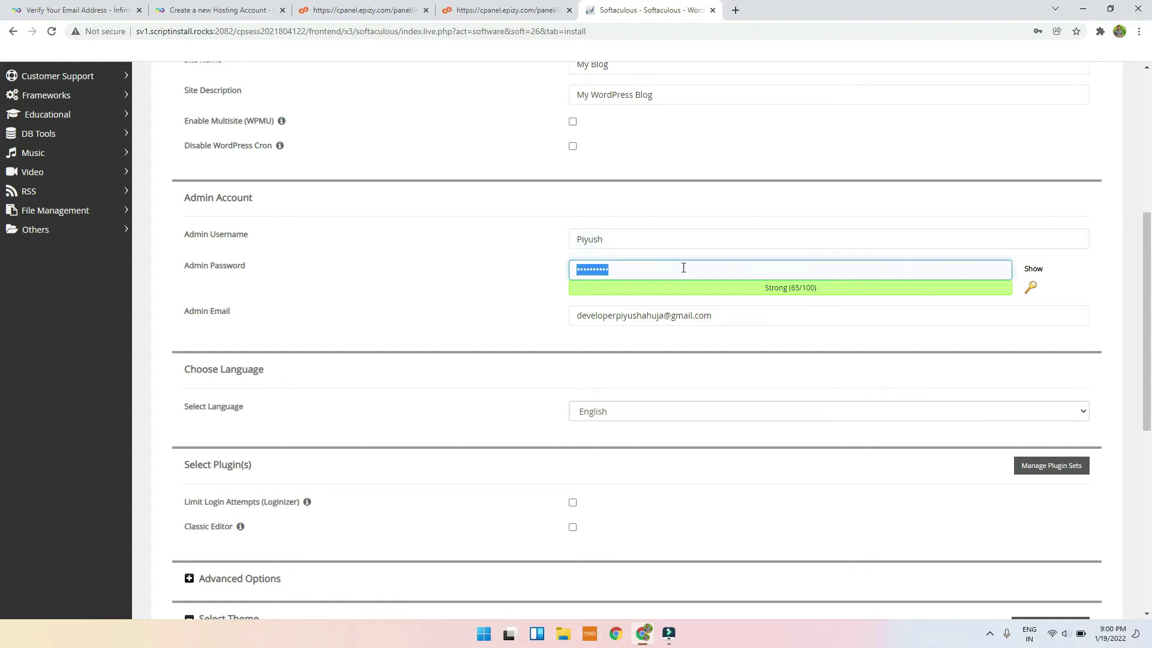
type("P")
type("••")
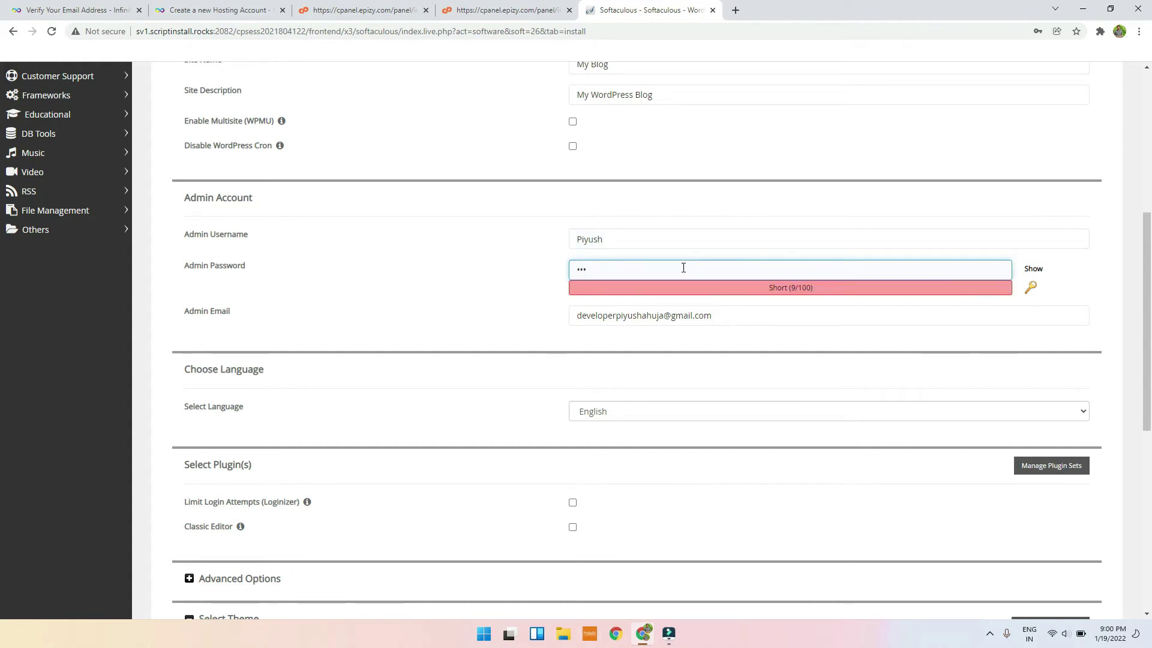
type("••••••")
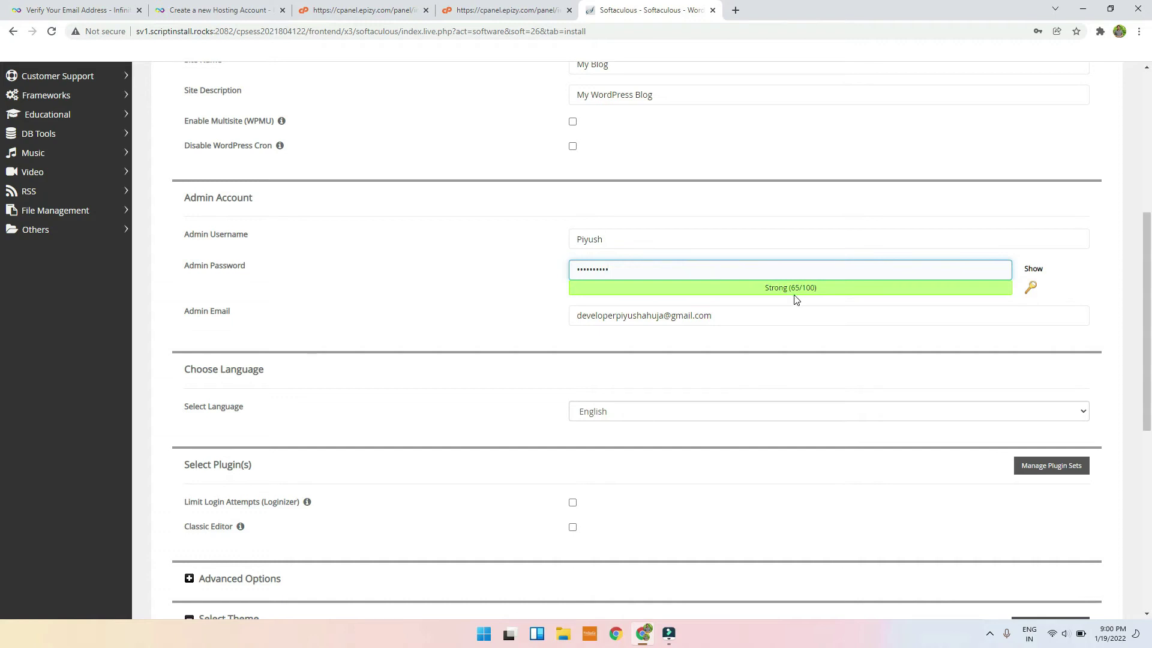
Step: Run the WordPress installation and decline saving the password in Chrome
scroll(780, 318, "down", 4)
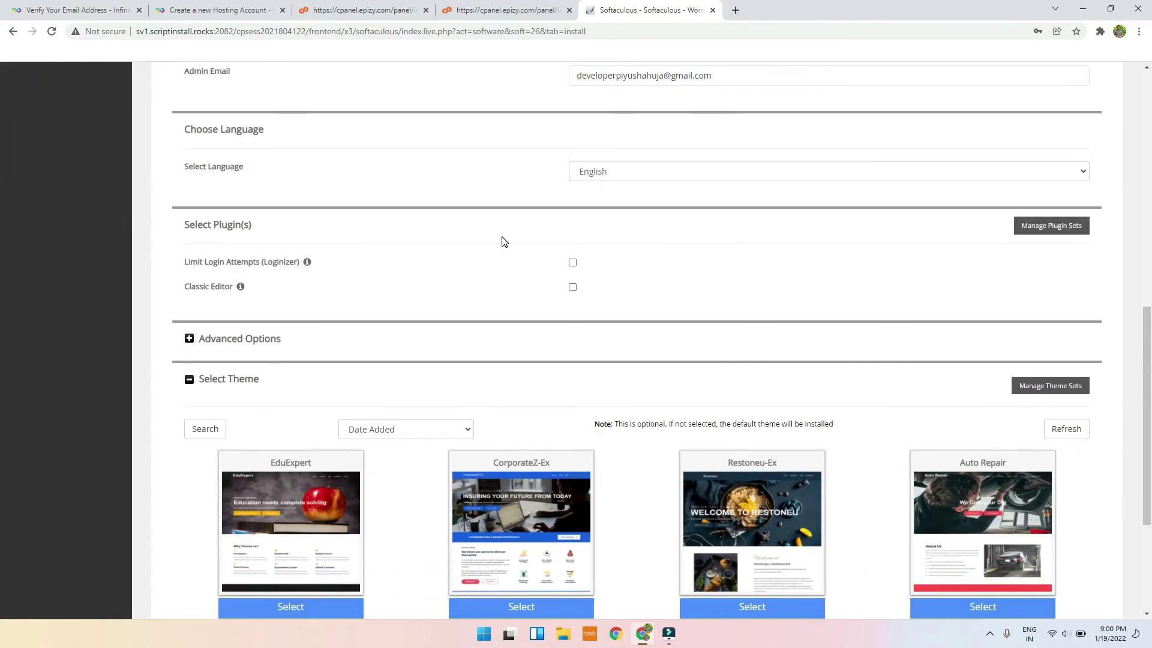
scroll(296, 304, "down", 2)
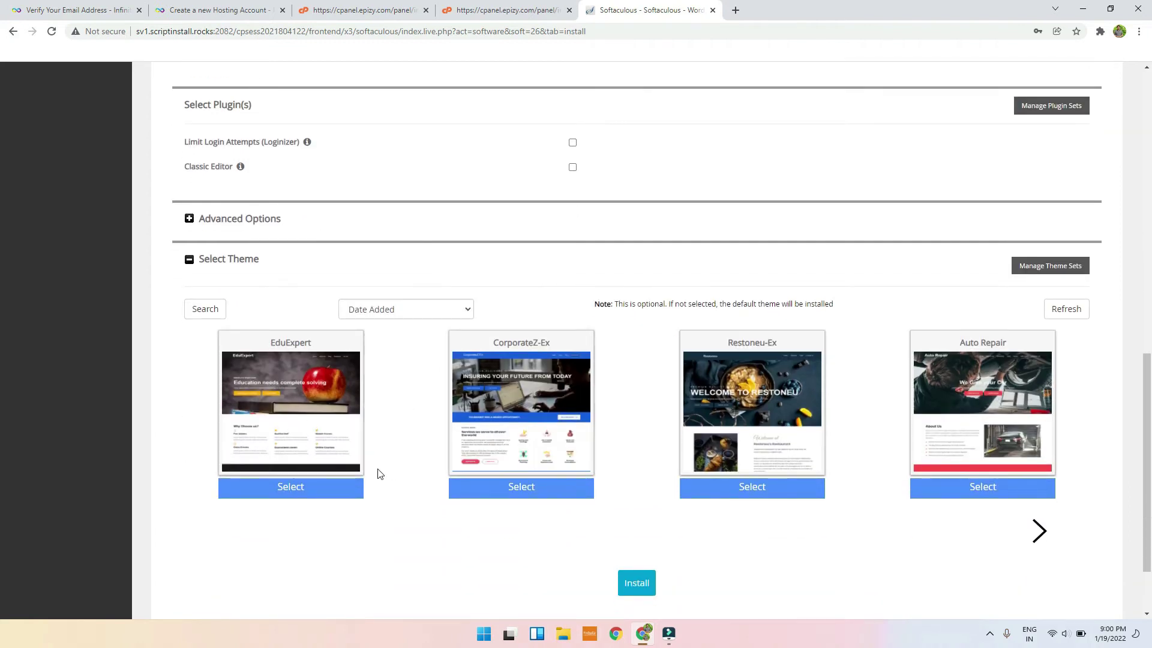
left_click(636, 583)
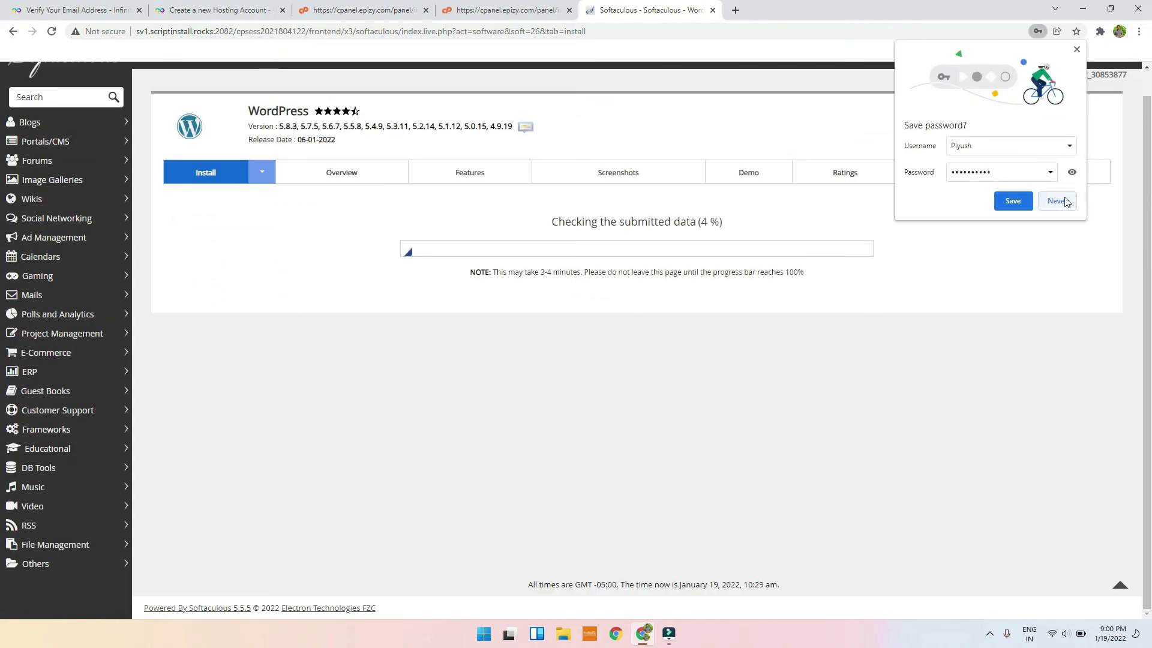
left_click(1058, 200)
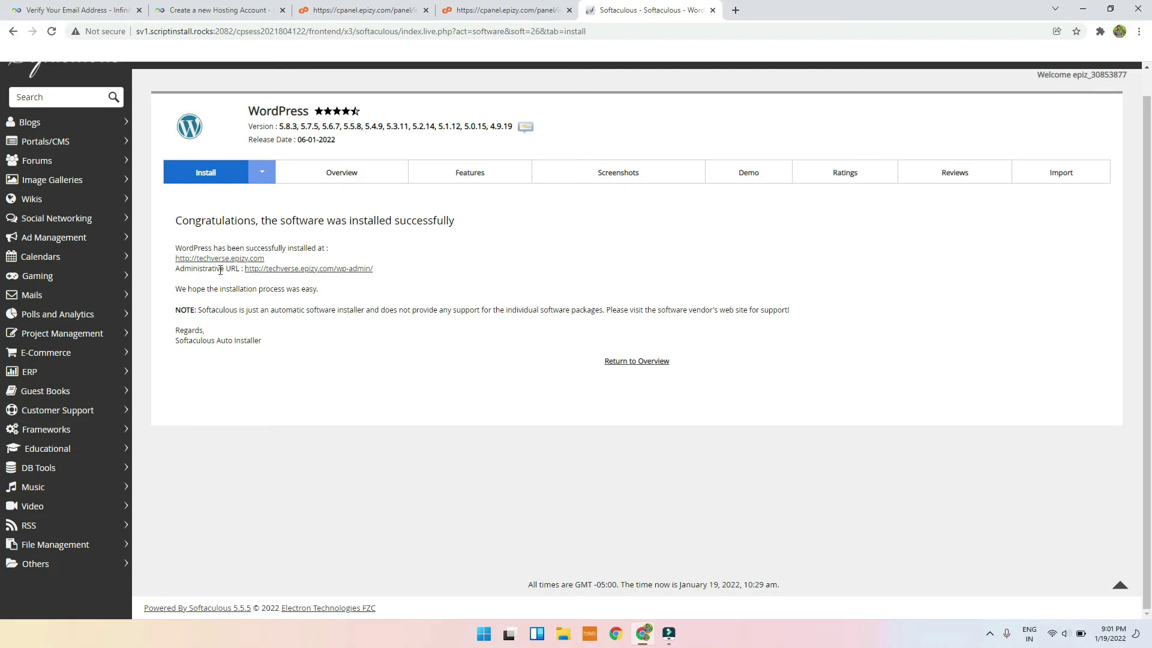
Step: Open techverse.epizy.com in a new tab from the Softaculous success page
left_click(257, 270)
left_click(530, 7)
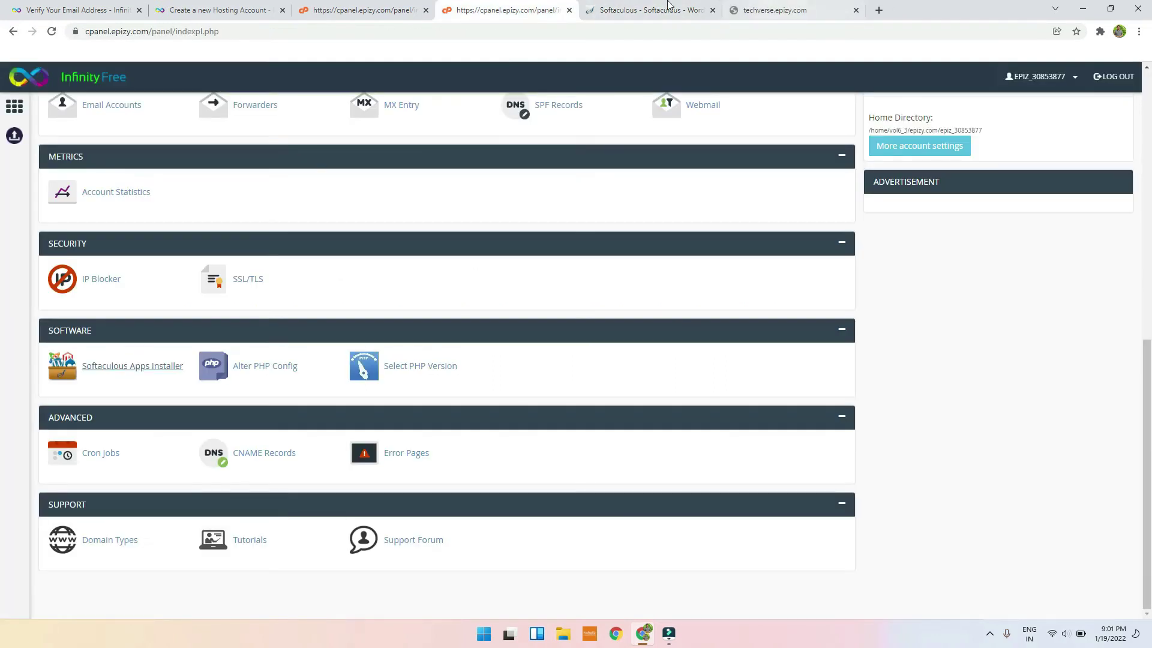
left_click(628, 6)
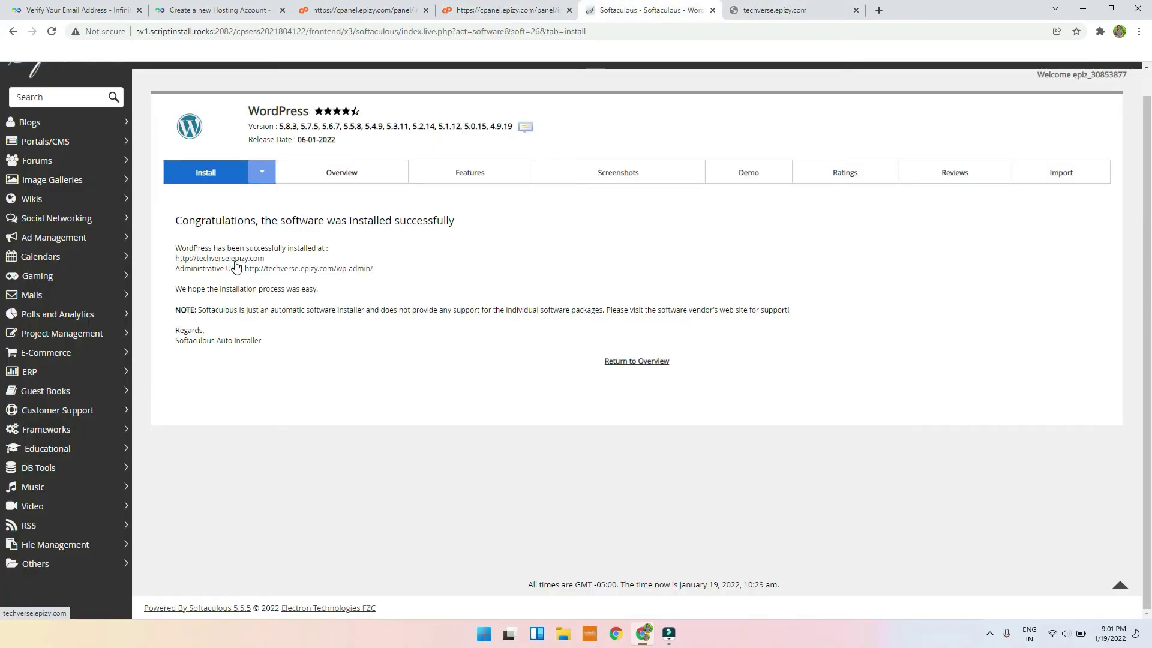
left_click(232, 259)
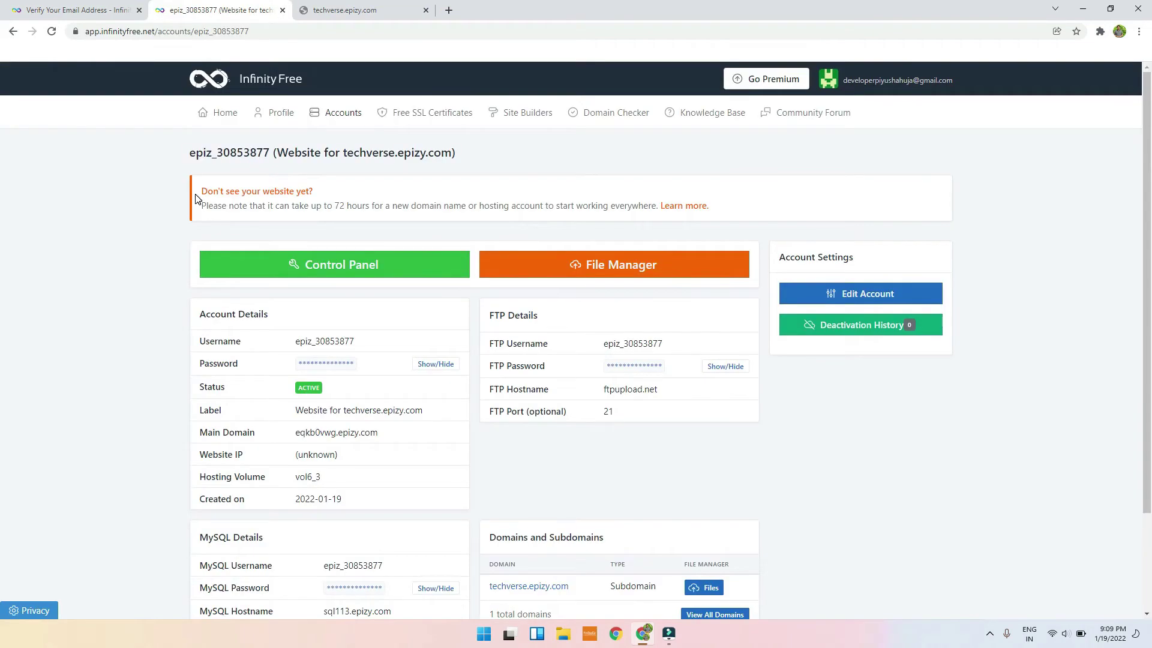
Step: Read the 72-hour activation notice, then view the site tab showing DNS_PROBE_FINISHED_NXDOMAIN
left_click_drag(195, 198, 372, 207)
left_click(92, 166)
left_click_drag(201, 191, 652, 207)
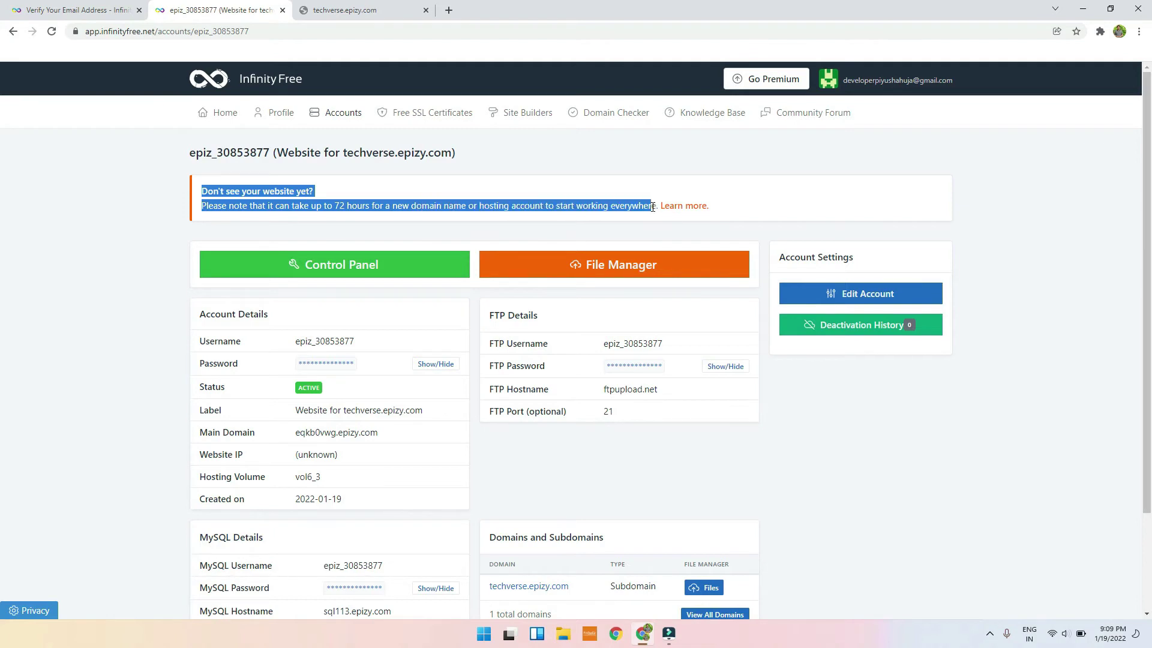
scroll(873, 436, "down", 2)
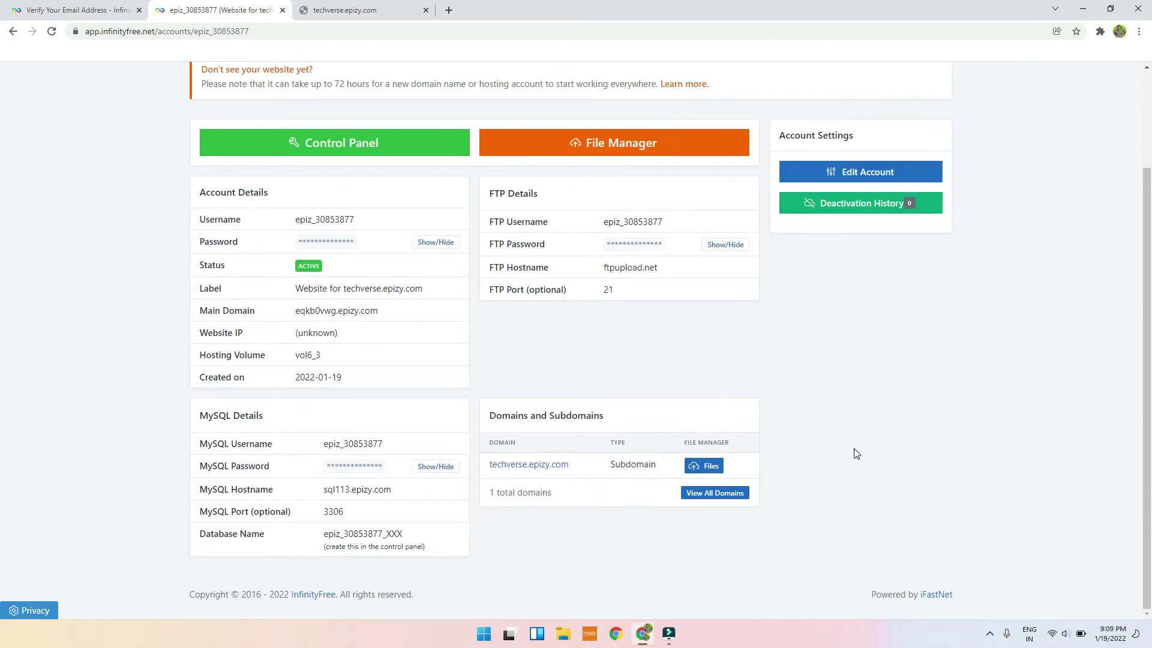
scroll(826, 447, "up", 3)
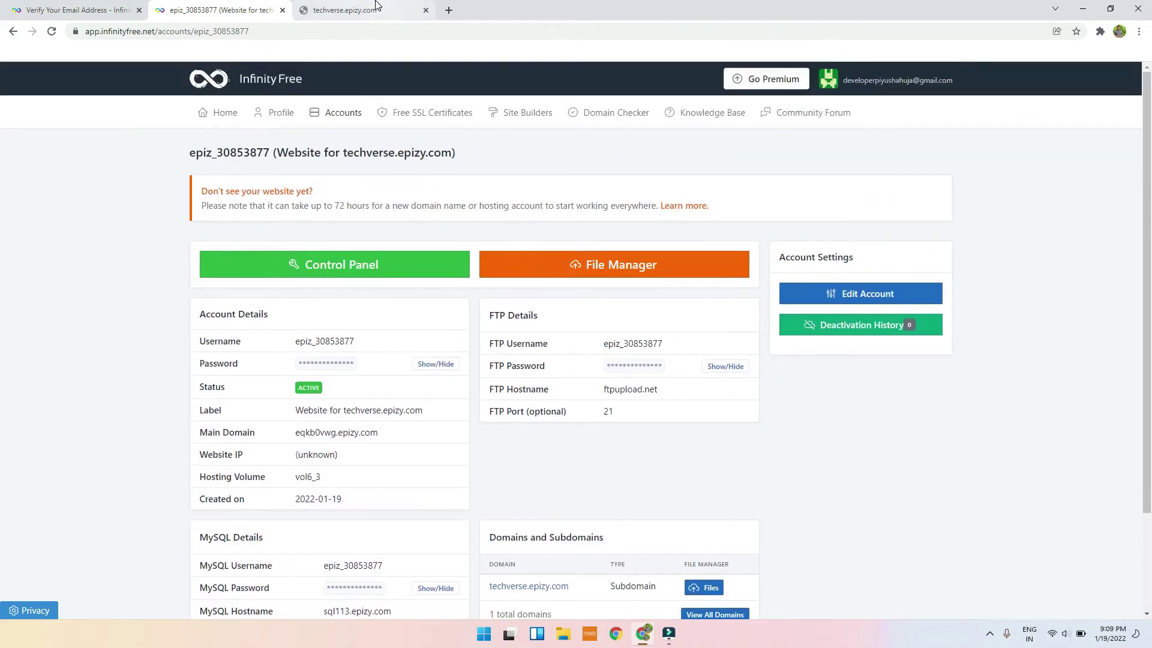
left_click(373, 9)
left_click(357, 30)
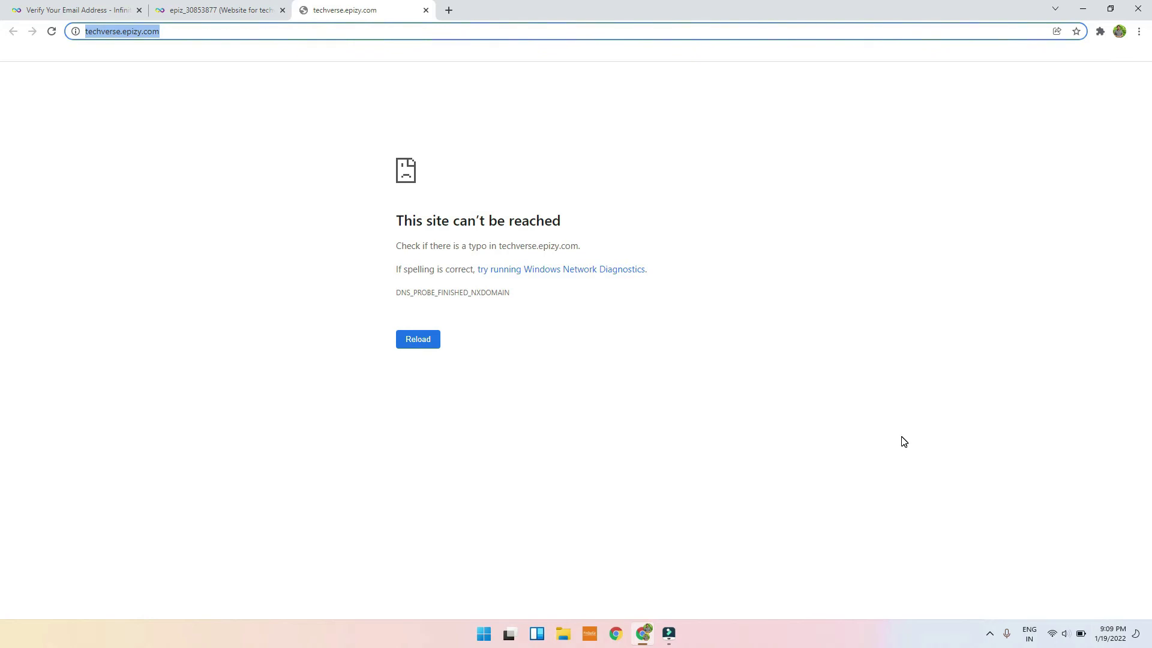
Step: Check the InfinityFree account, control panel and blog tabs while waiting for the site
left_click(990, 634)
right_click(967, 602)
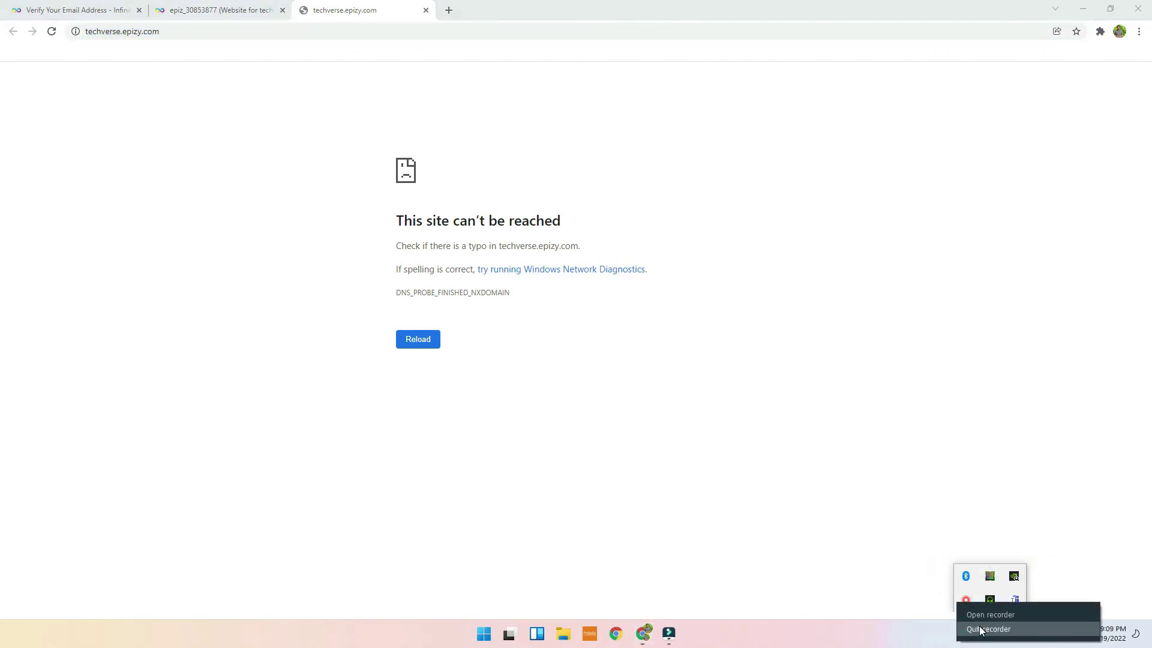
left_click(987, 628)
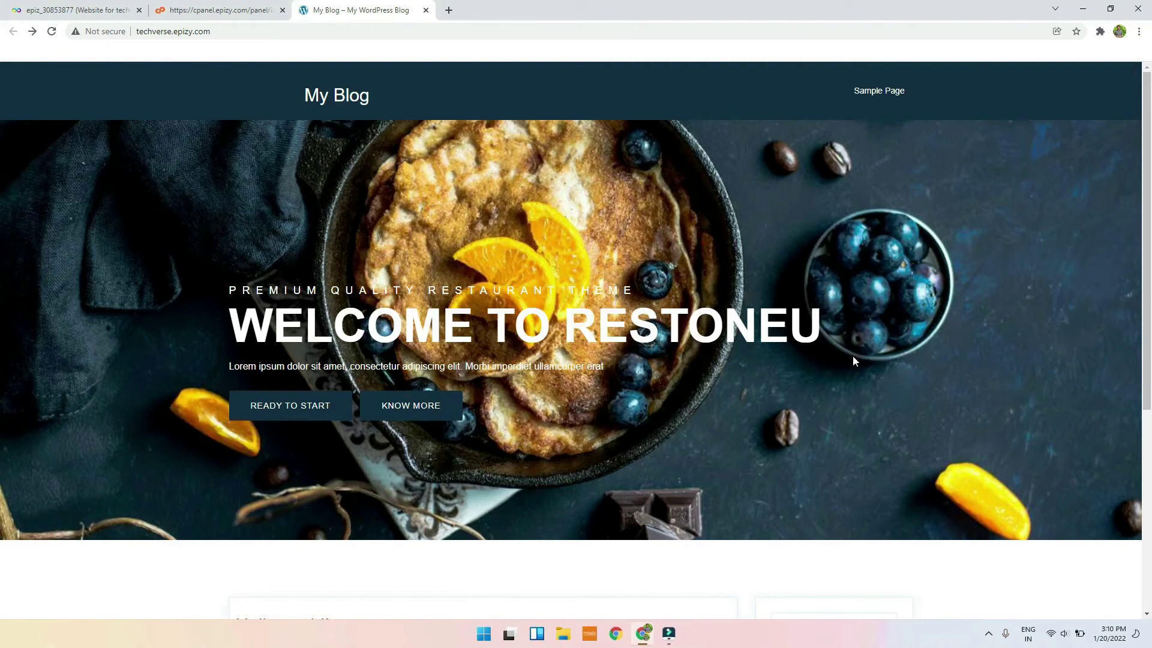
left_click(127, 7)
left_click(180, 8)
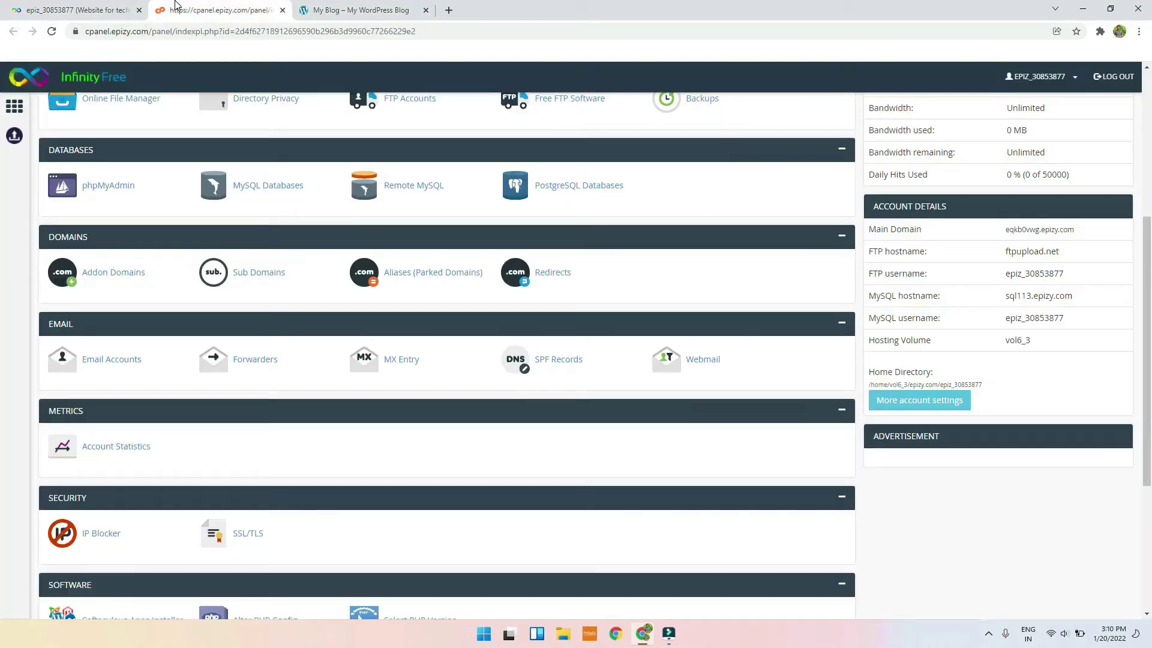
left_click(354, 9)
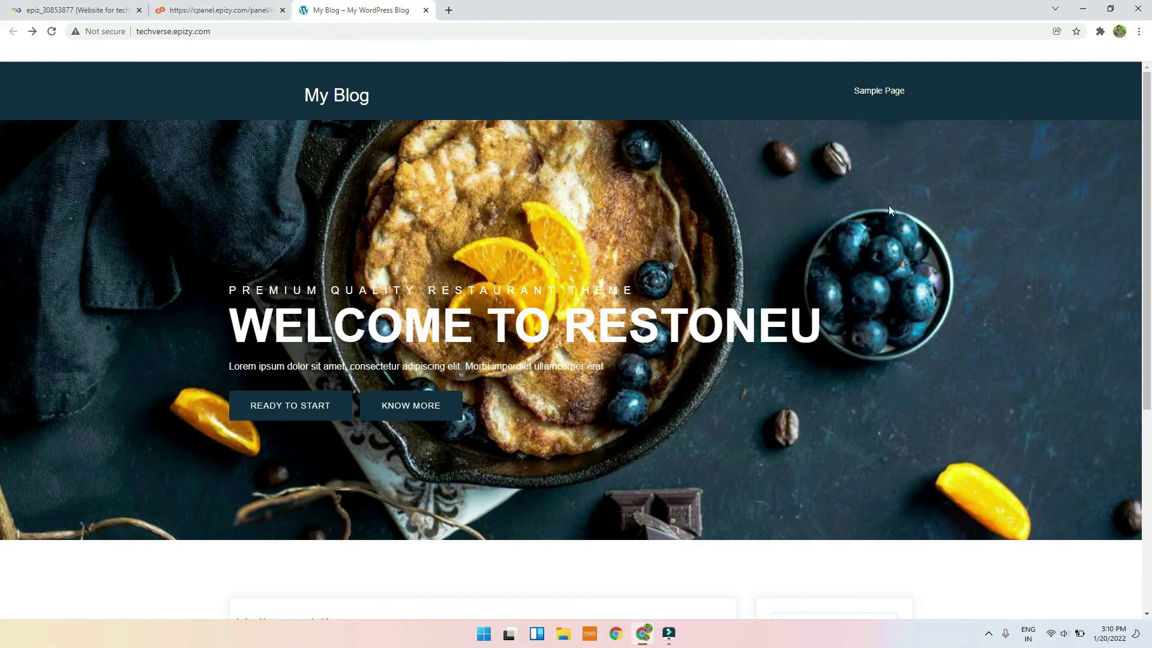
left_click(240, 11)
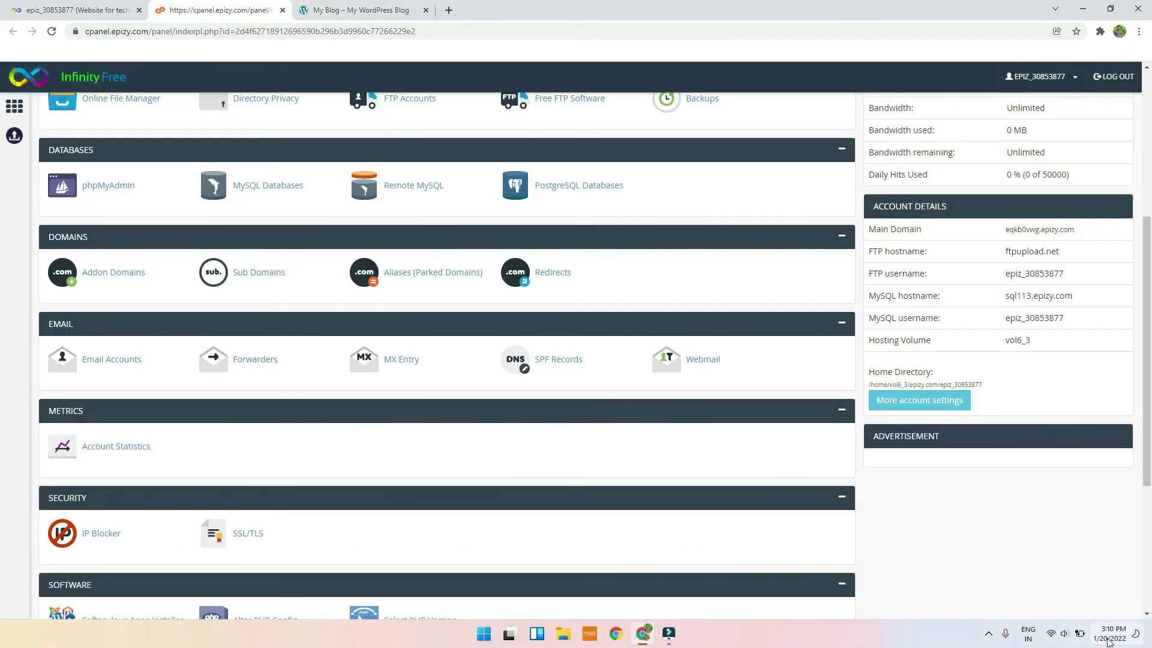
scroll(726, 403, "down", 2)
scroll(723, 396, "up", 3)
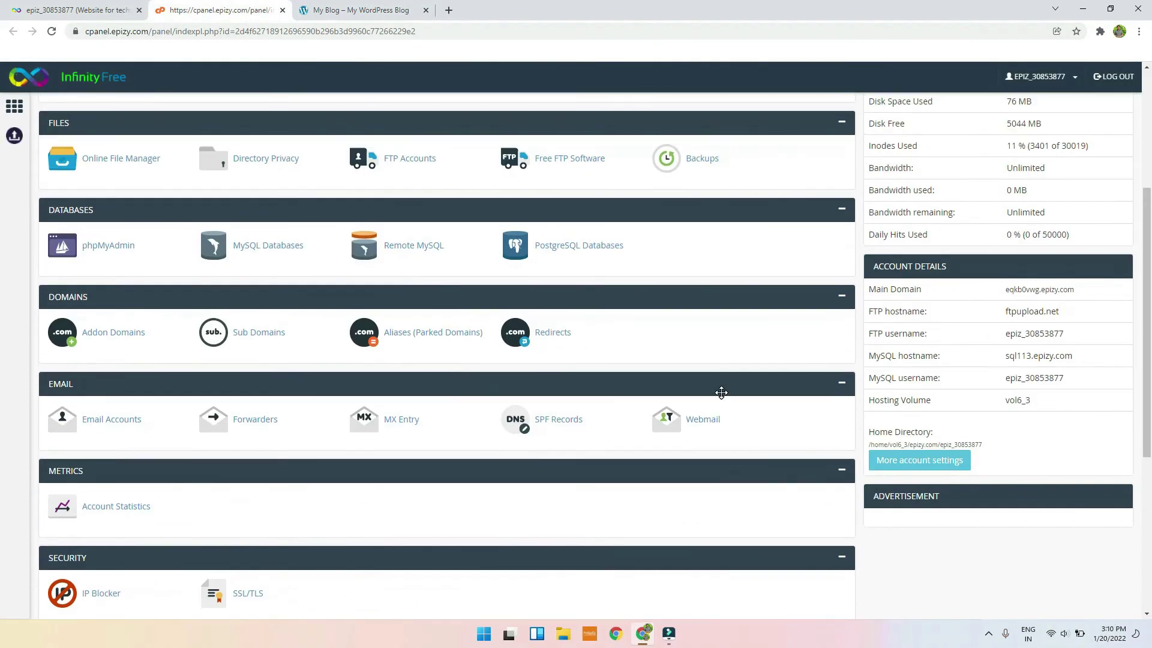
left_click(360, 6)
Step: Append '/' to the techverse.epizy.com address and reload it to show the My Blog homepage
left_click(367, 34)
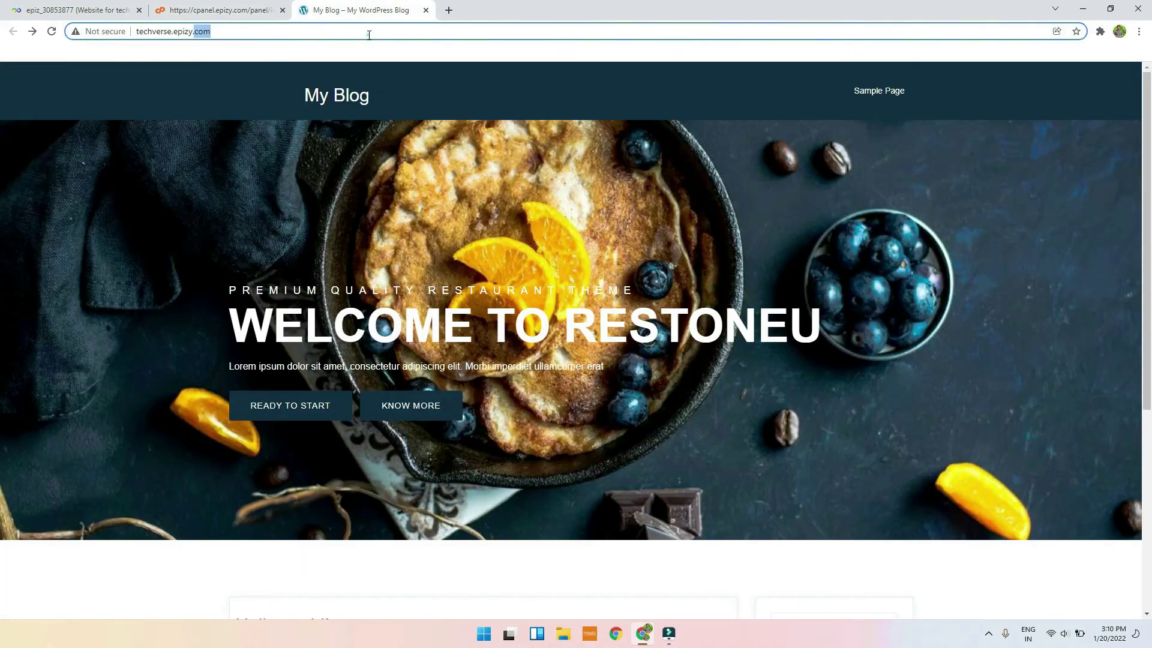
left_click(369, 35)
type("/")
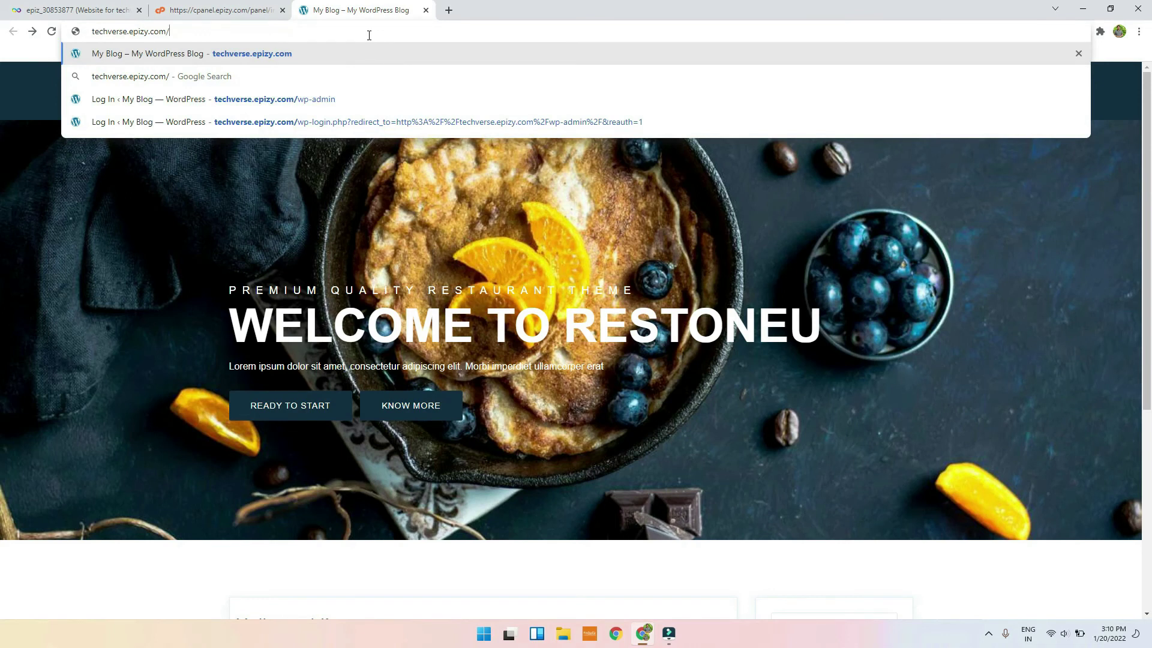
key("Return")
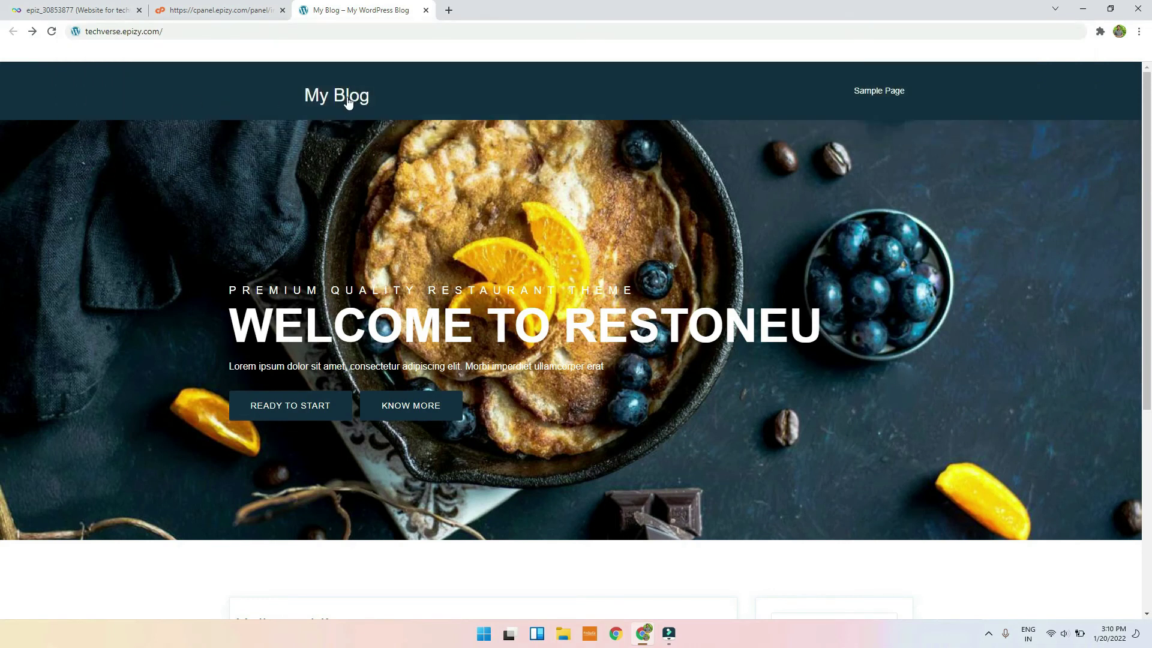
Step: Open Addon Domains in the control panel, noting nameservers ns1.epizy.com and ns2.epizy.com, then open a blank tab
left_click(238, 6)
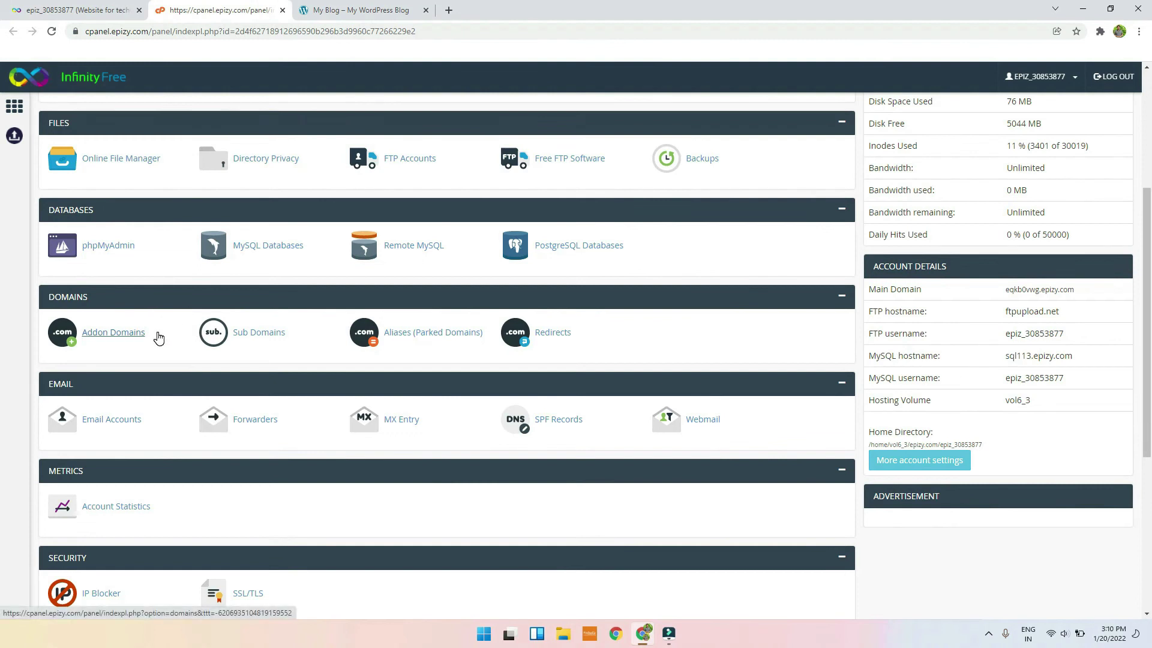
left_click_drag(48, 300, 107, 296)
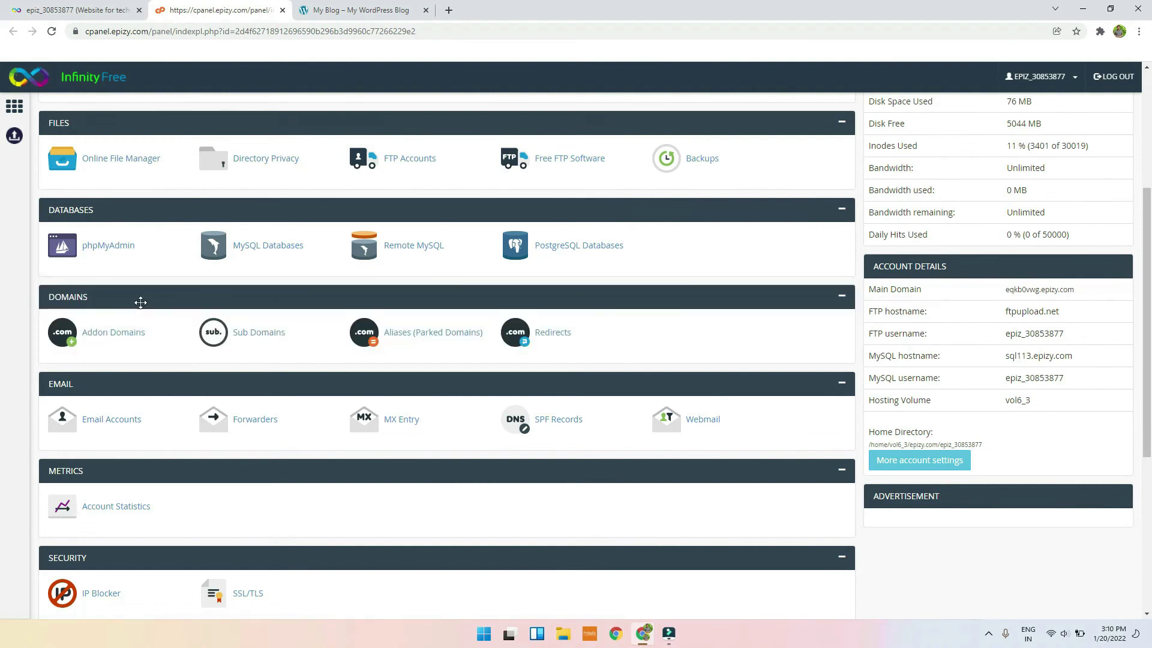
left_click(132, 332)
left_click(139, 471)
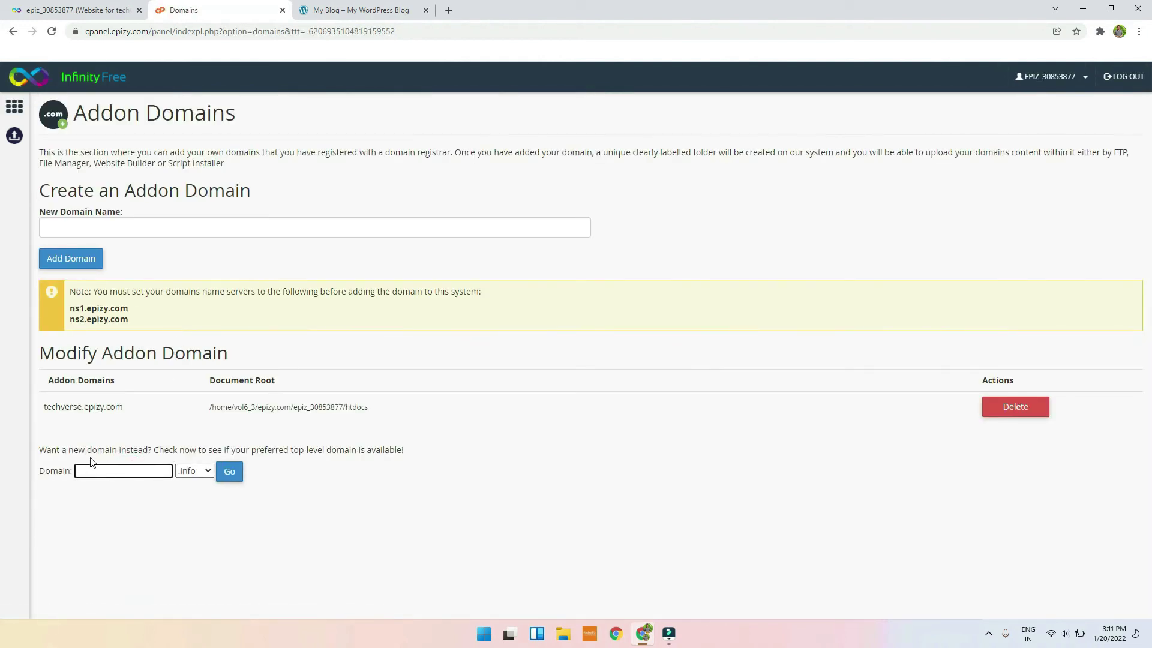
left_click(448, 10)
Step: Go to GoDaddy and open My Products from the account menu
type("goda")
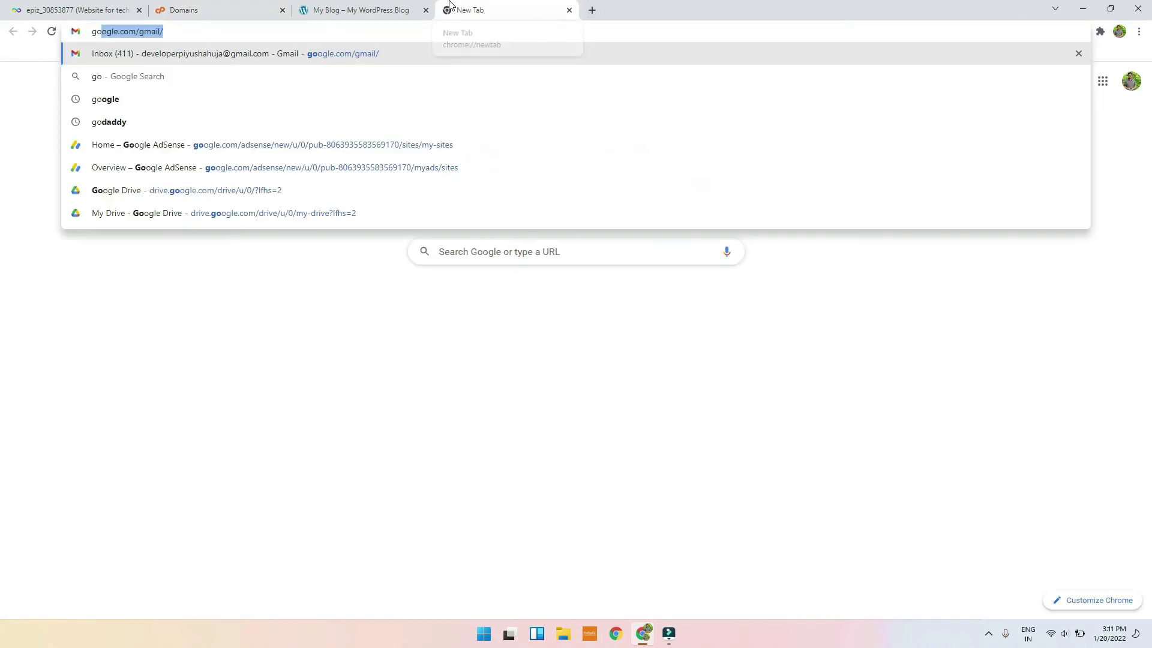
key("Return")
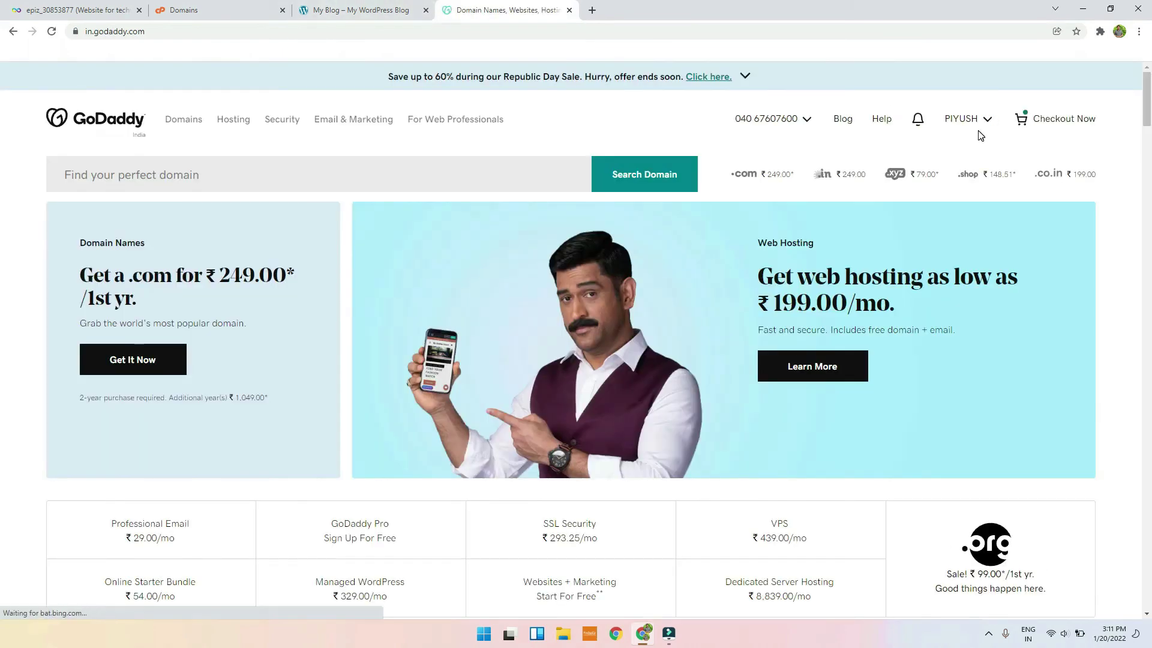
left_click(976, 120)
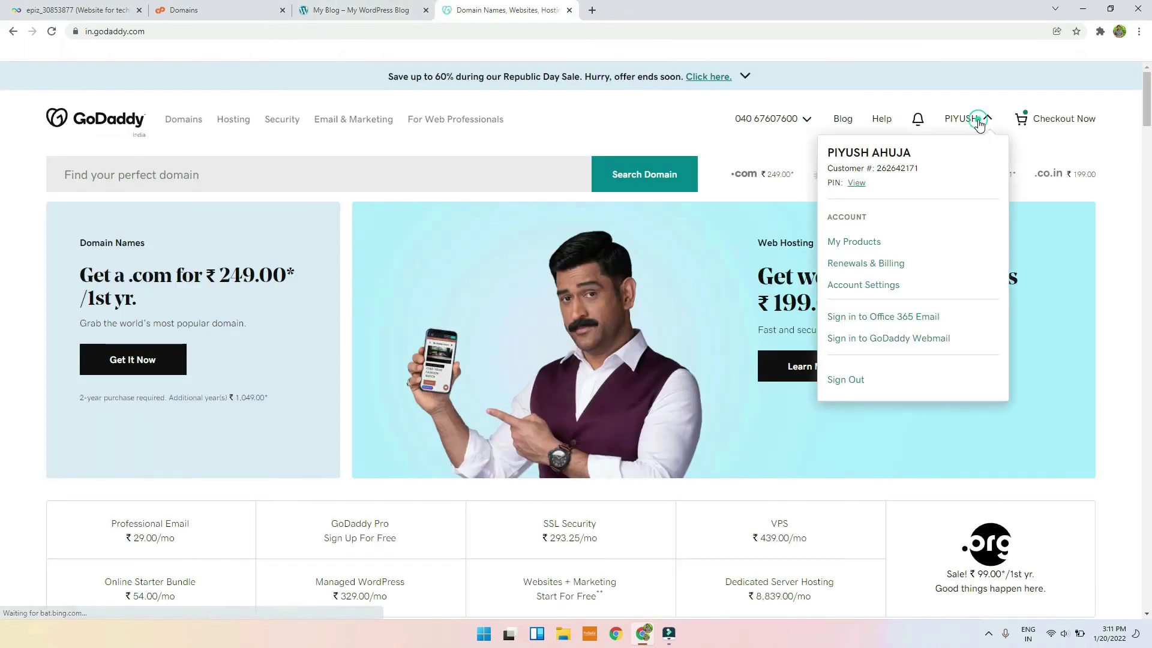
left_click(869, 238)
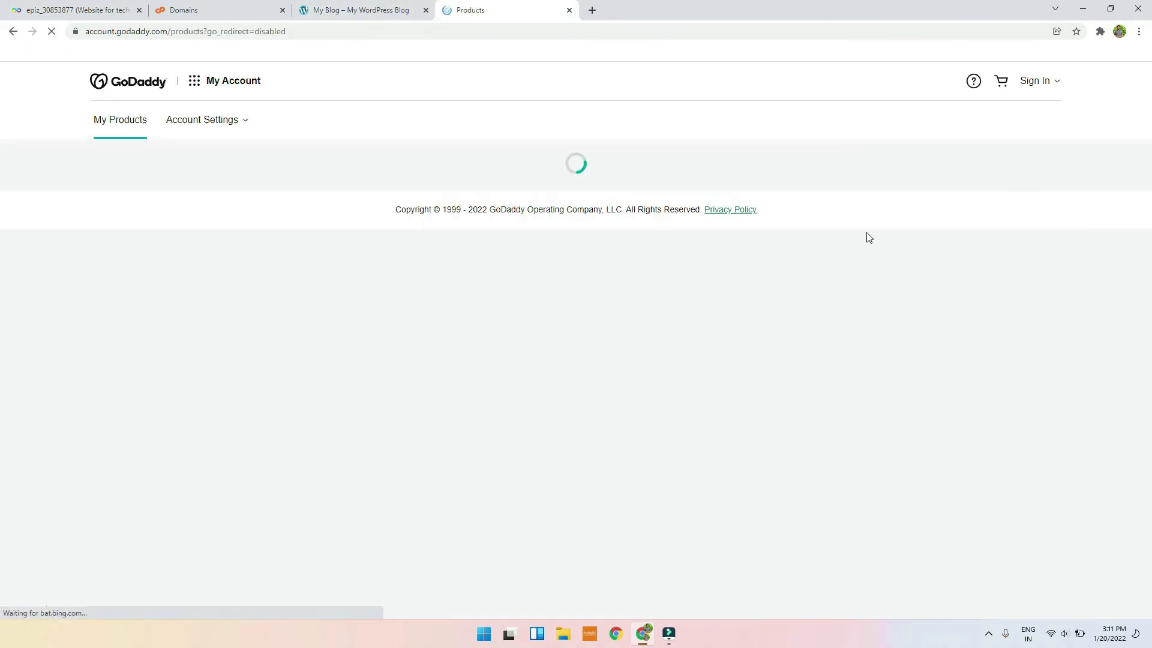
Step: Select the techyuth.com domain name in the Domains list and return to the Addon Domains page
scroll(615, 282, "down", 7)
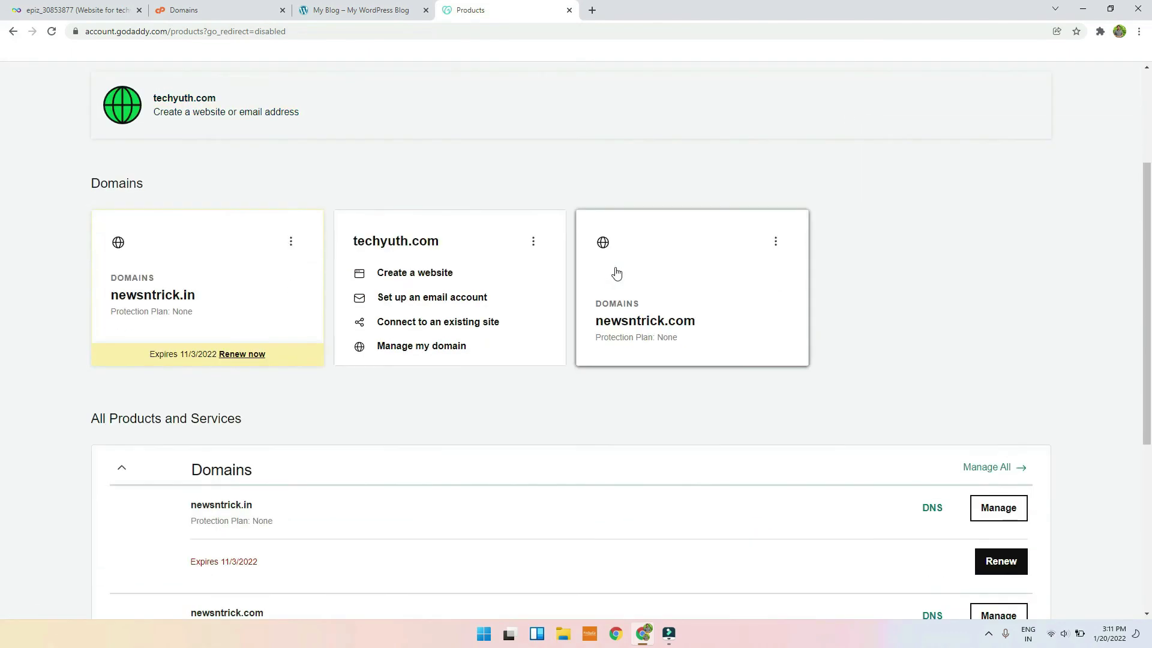
scroll(633, 327, "down", 1)
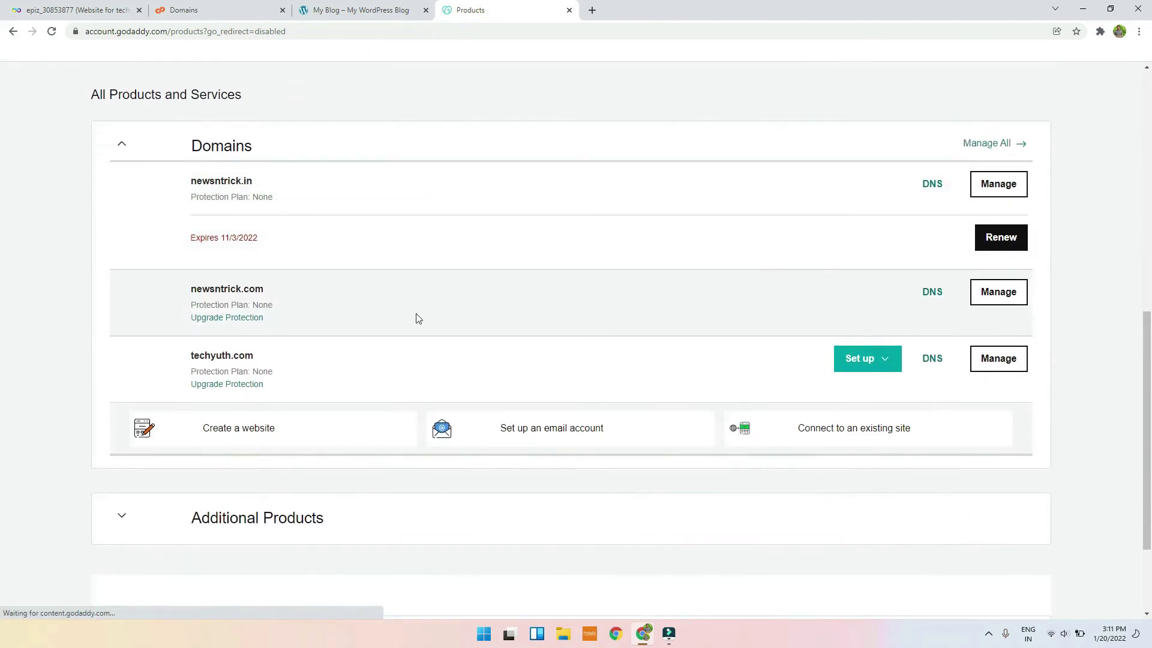
left_click_drag(189, 354, 283, 360)
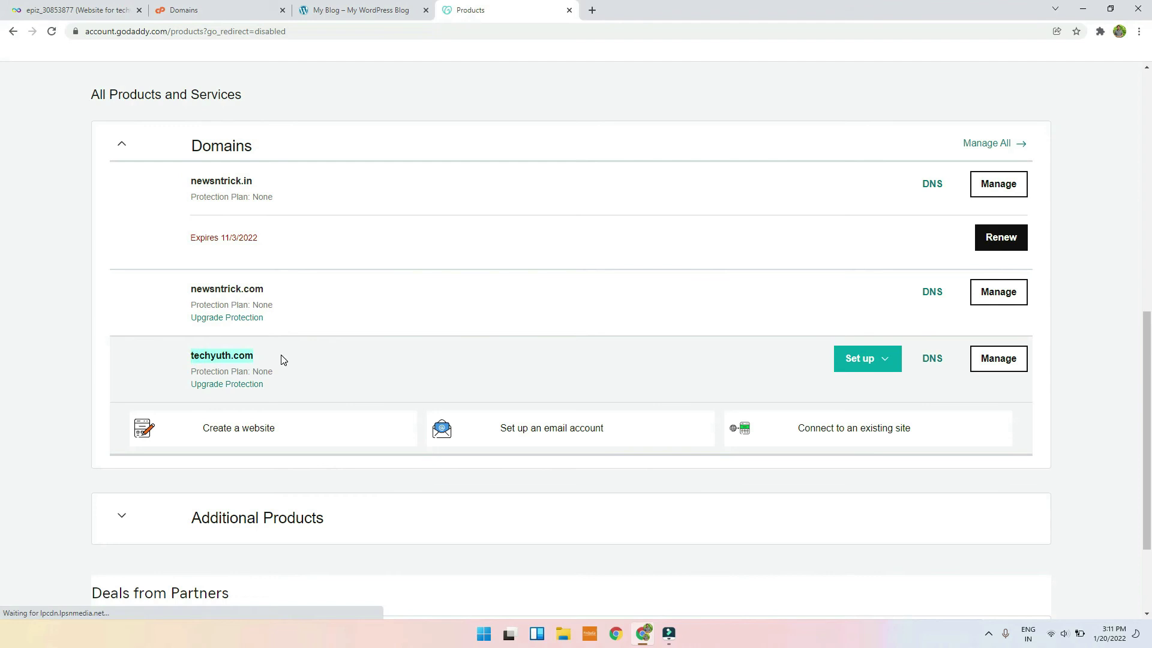
left_click(202, 352)
left_click(352, 8)
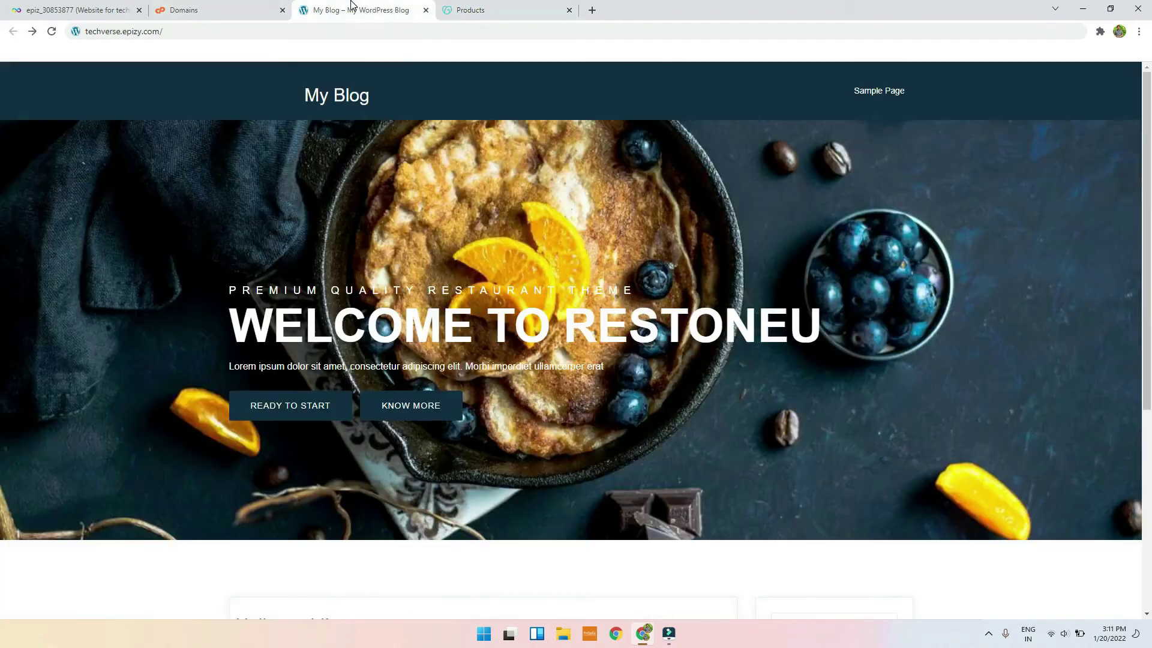
left_click(258, 8)
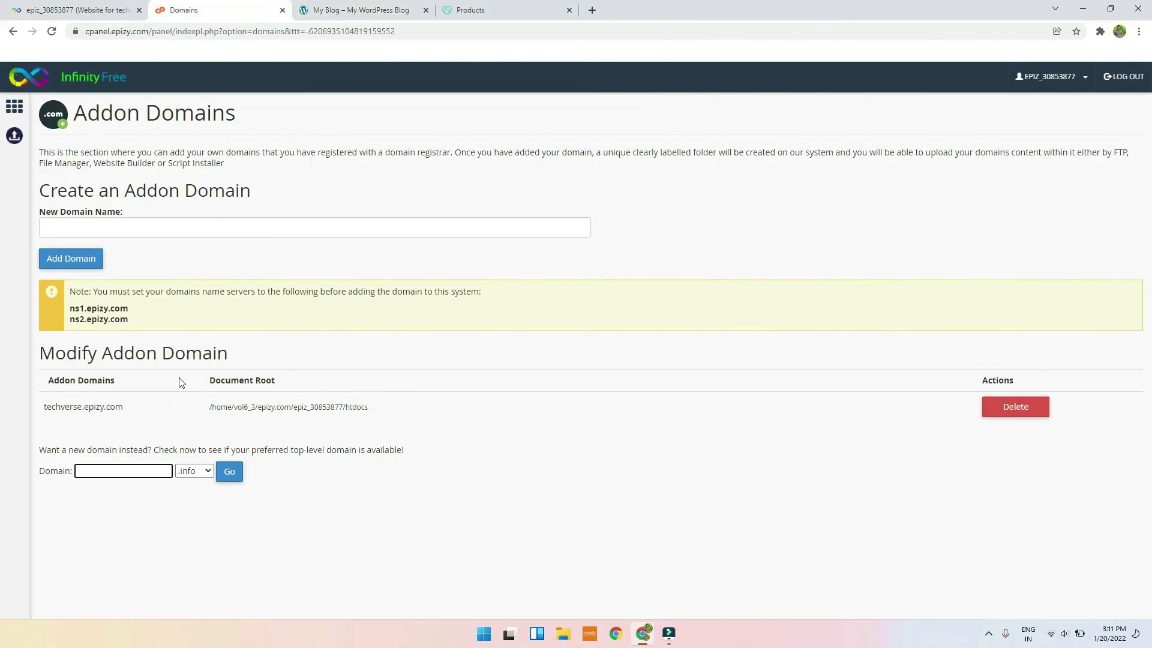
Step: Try adding techyuth with the .com ending as an addon domain, then go back
type("techyuth")
left_click(195, 472)
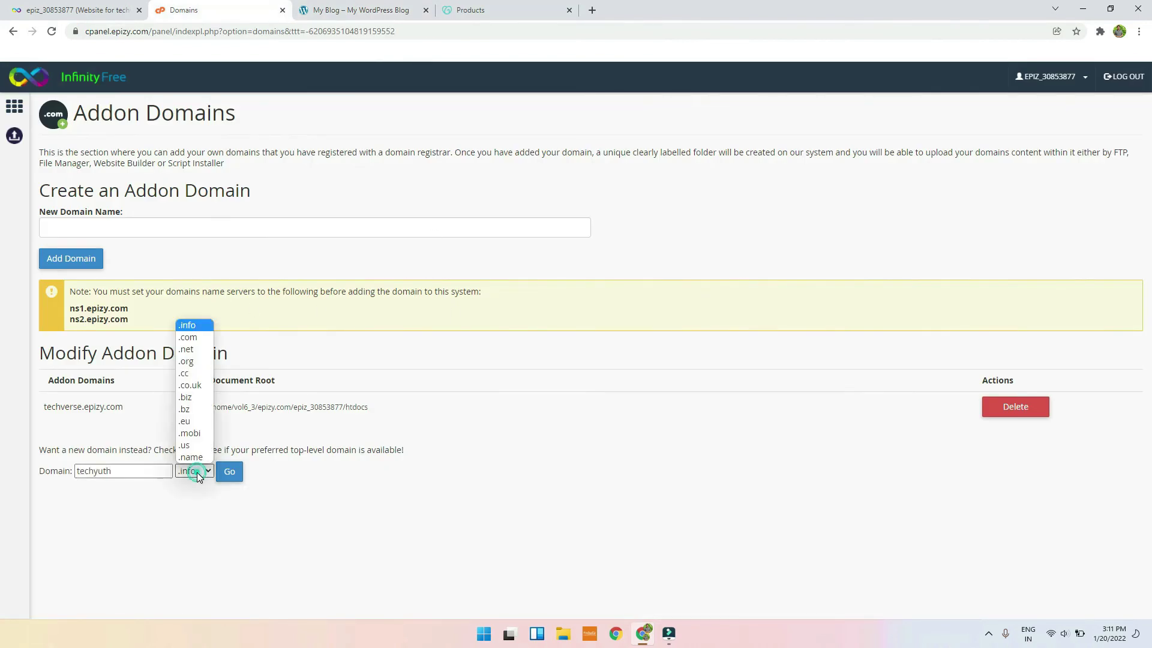
left_click(189, 337)
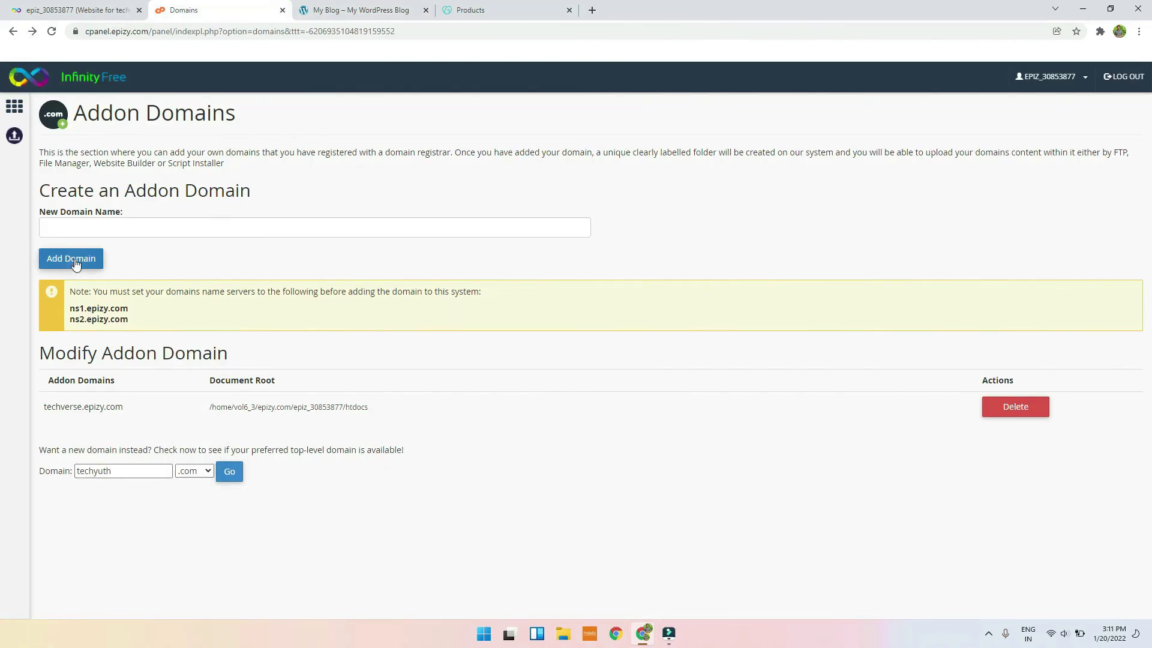
left_click(86, 259)
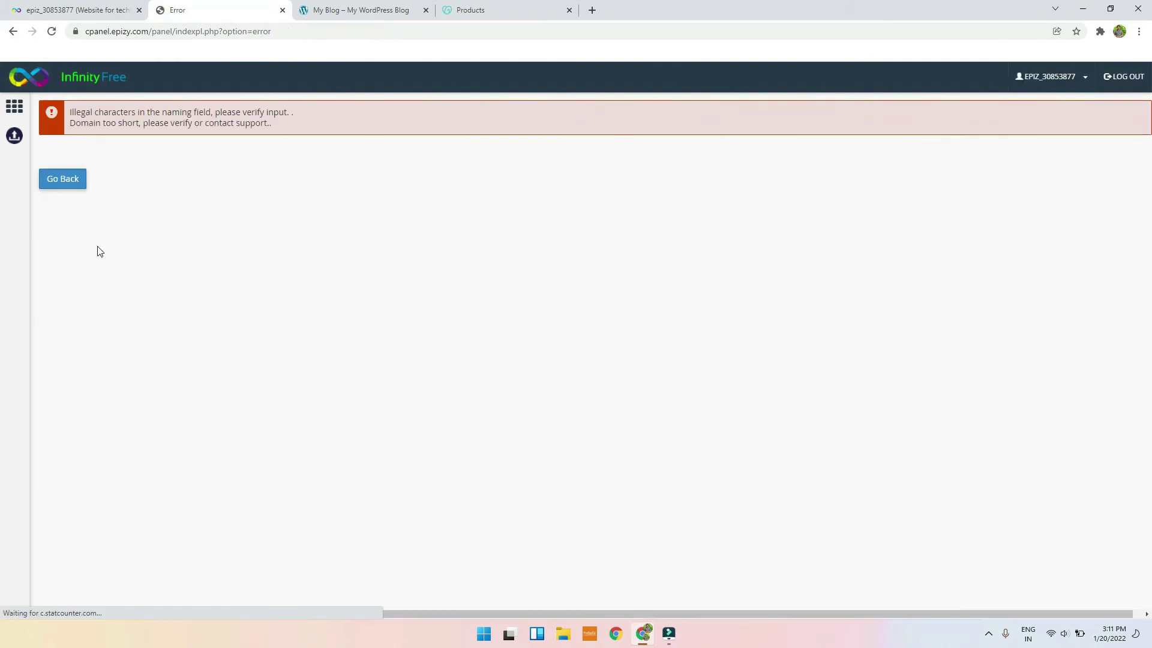
left_click(12, 31)
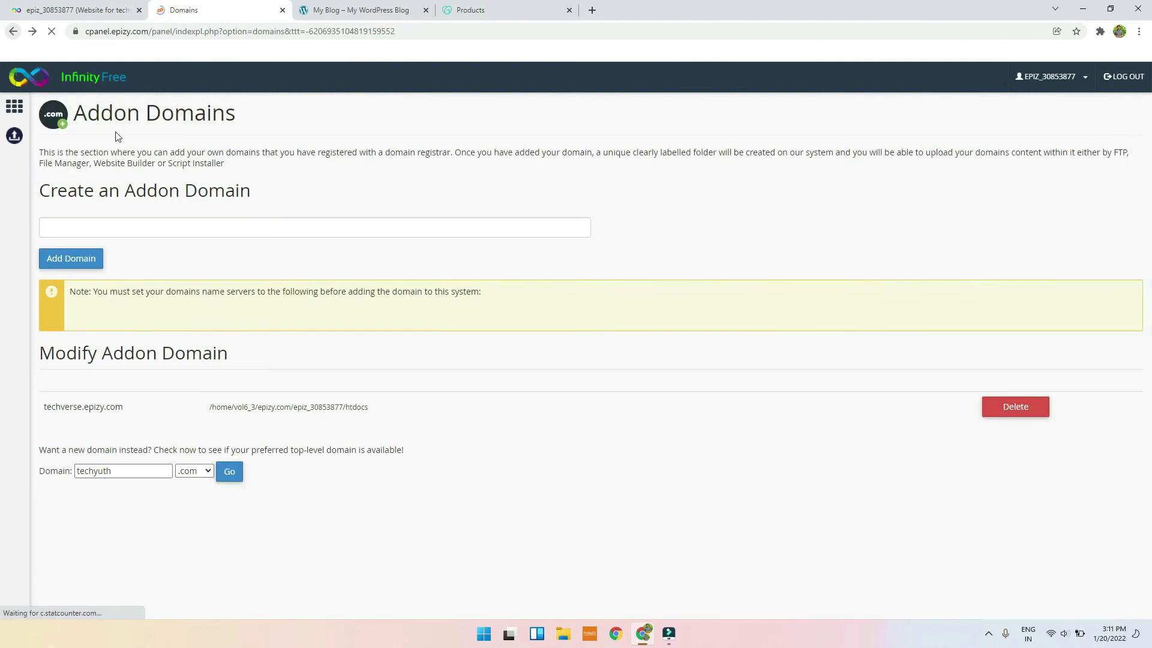
Step: Resubmit techyuth.com as an addon domain and copy the required ns1.epizy.com nameserver
left_click(152, 228)
type("techyuth")
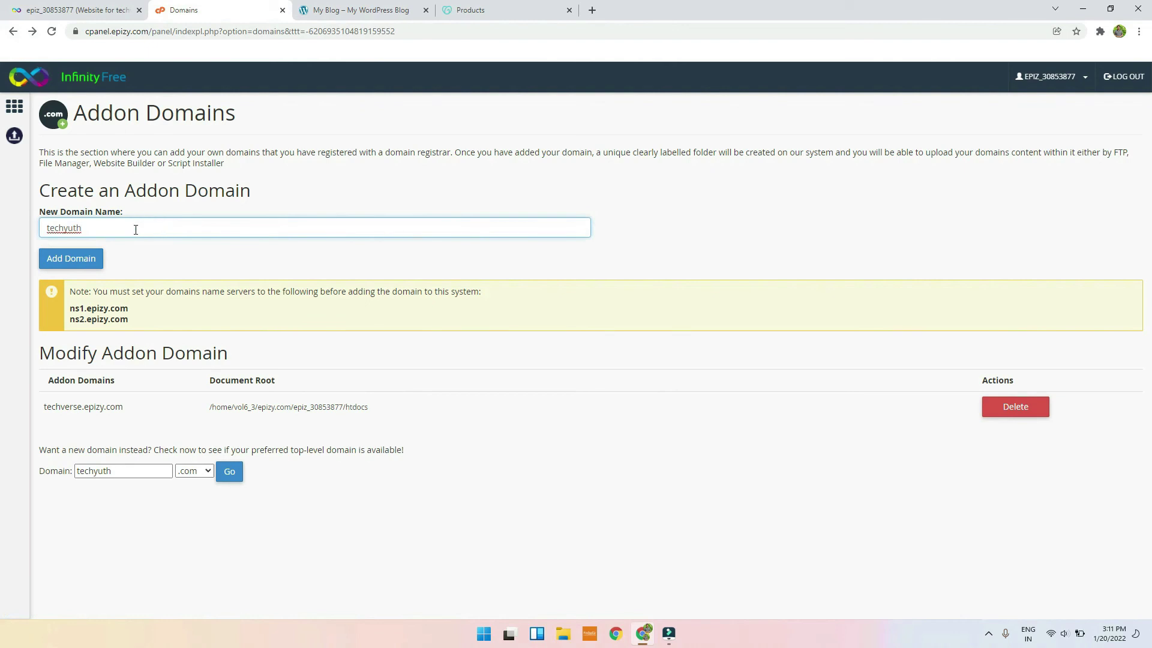
type(".com")
left_click(60, 258)
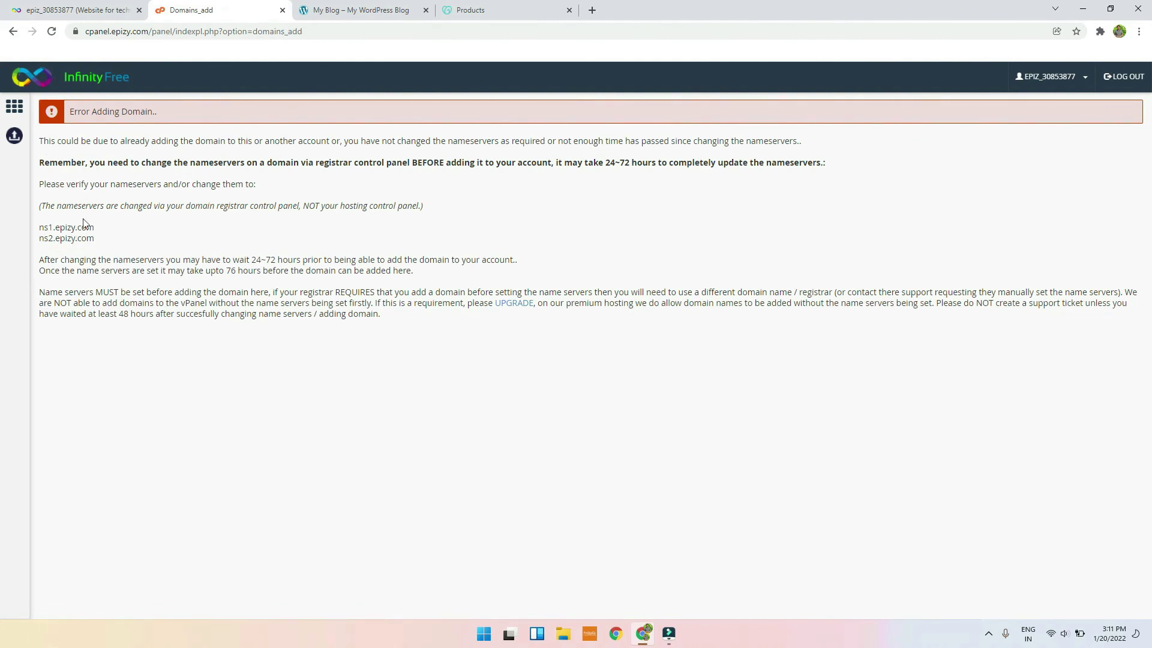
left_click_drag(37, 230, 112, 230)
left_click(479, 8)
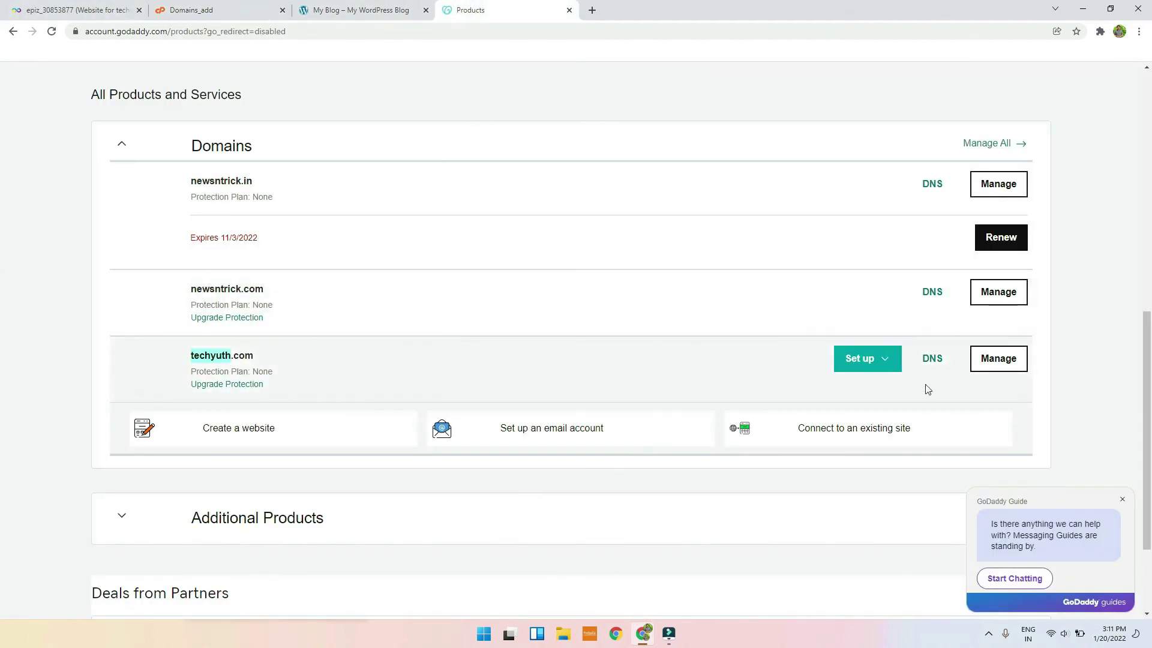
Step: Bring up techyuth.com's custom nameserver entries in GoDaddy DNS, closing the editor unsaved
left_click(929, 360)
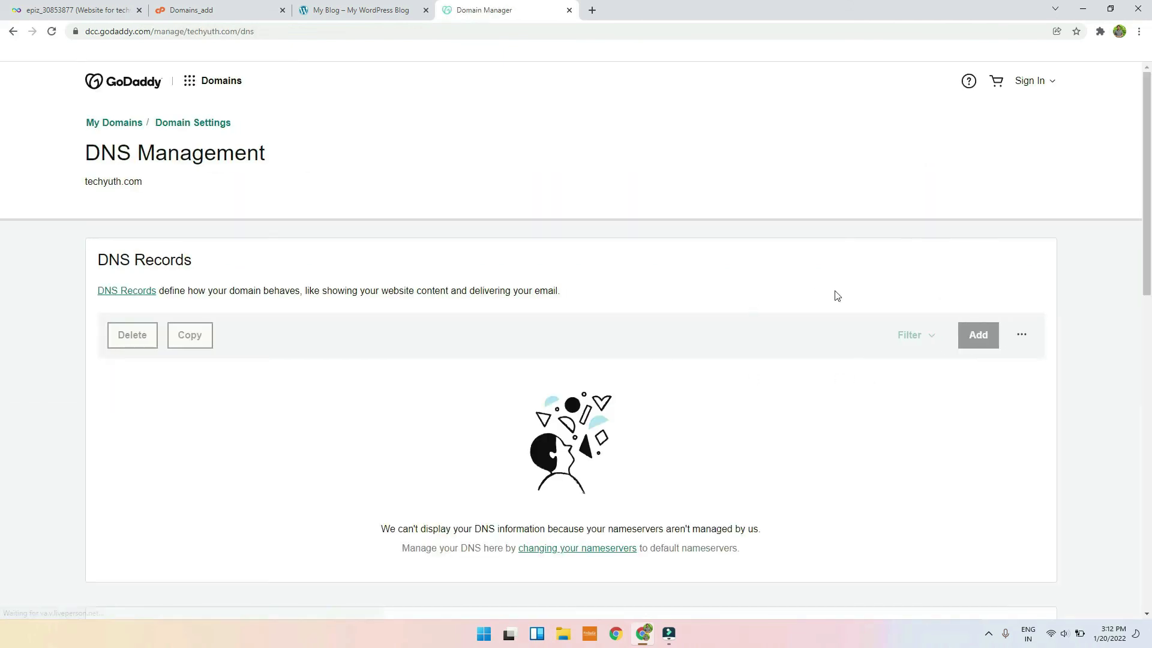
scroll(666, 328, "down", 5)
scroll(664, 326, "down", 3)
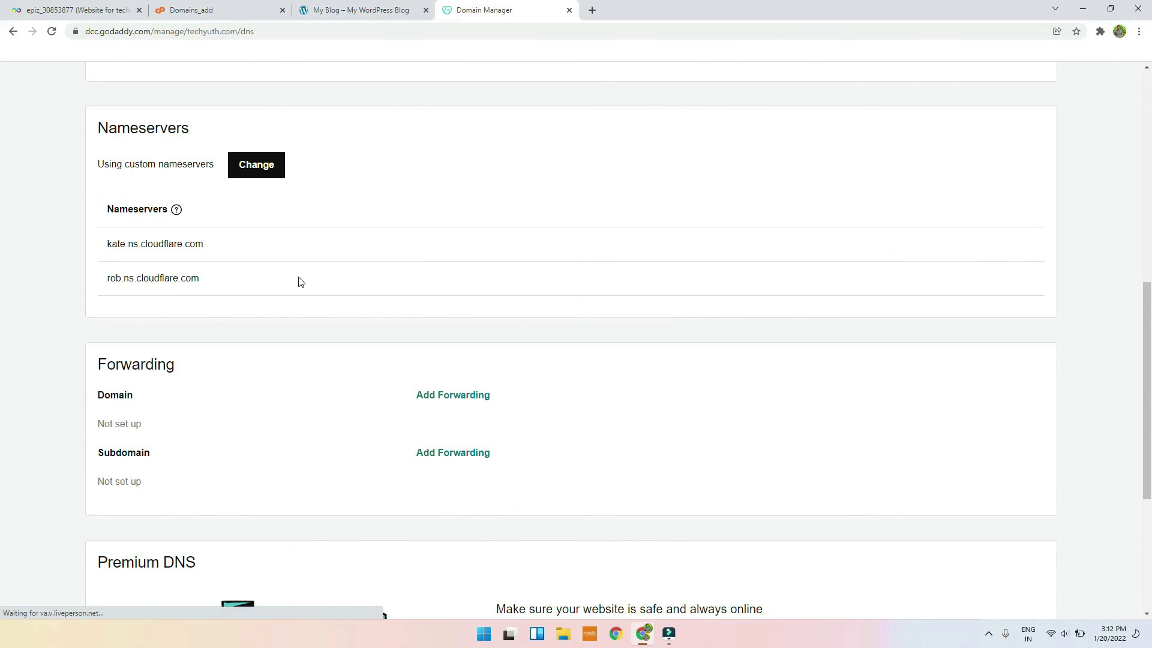
double_click(105, 128)
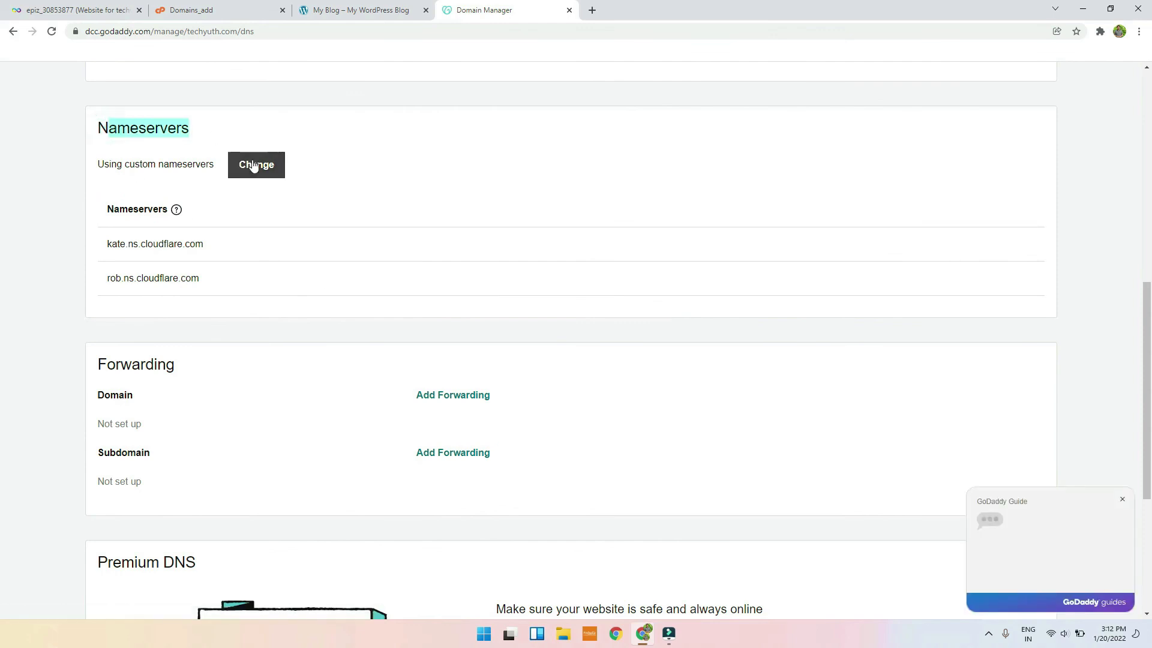
left_click(252, 165)
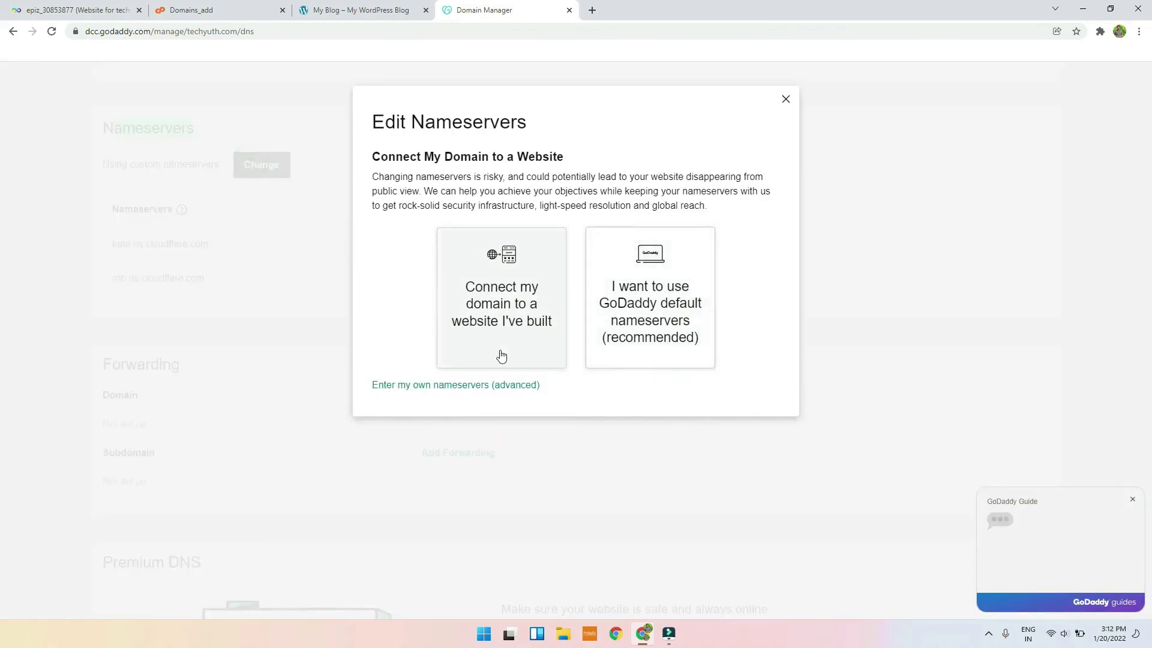
left_click(498, 386)
double_click(516, 222)
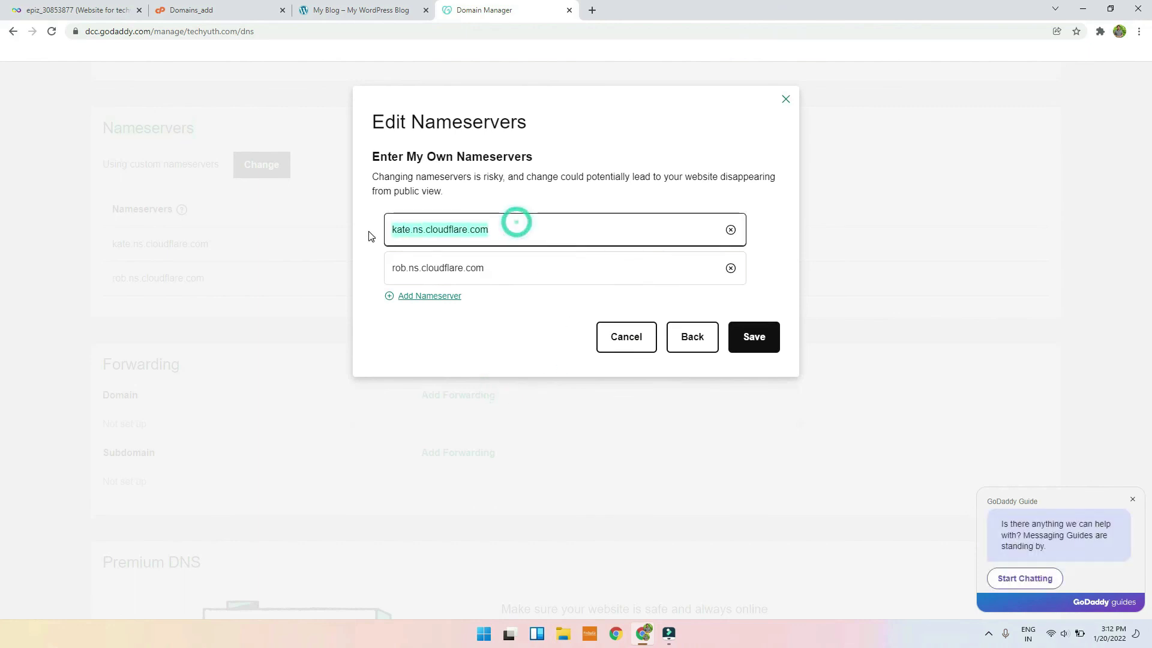
double_click(522, 259)
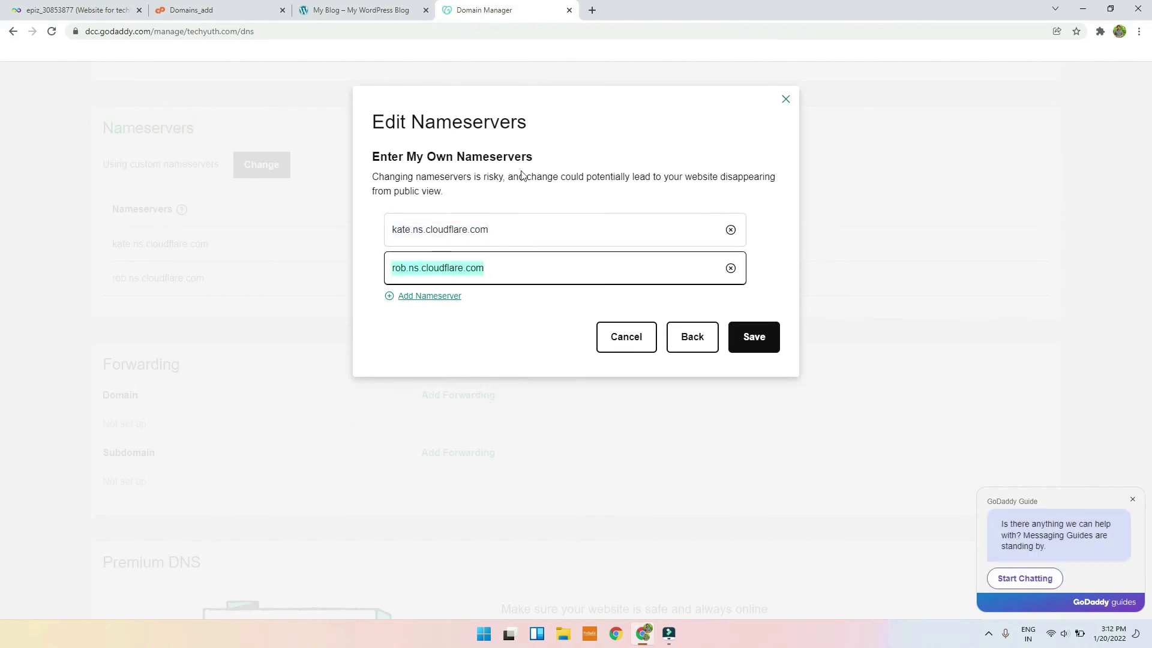
left_click(605, 333)
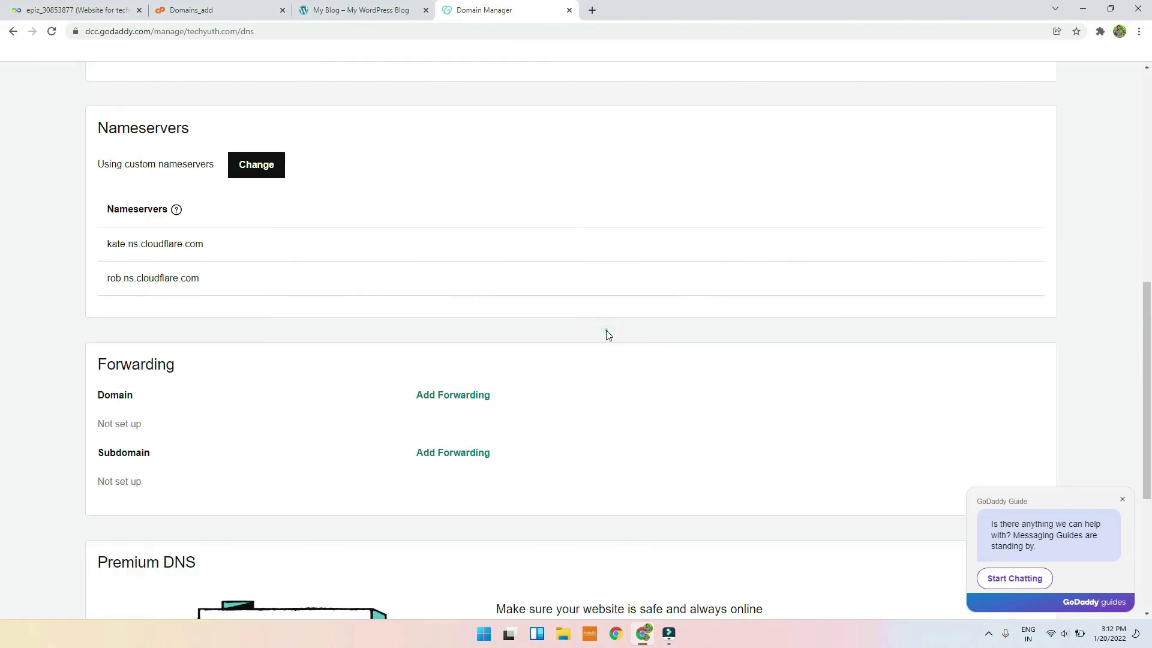
Step: Compare the hosting's required nameservers with techyuth.com's kate/rob.ns.cloudflare.com entries
left_click(306, 5)
left_click(264, 10)
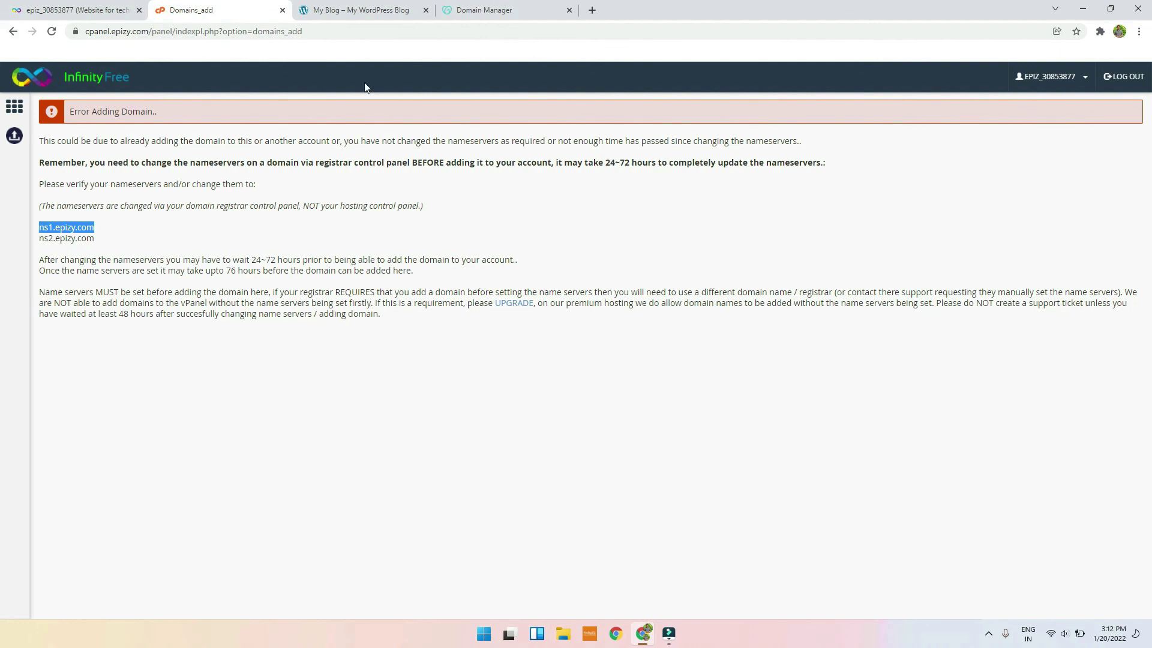
left_click(444, 6)
left_click(256, 162)
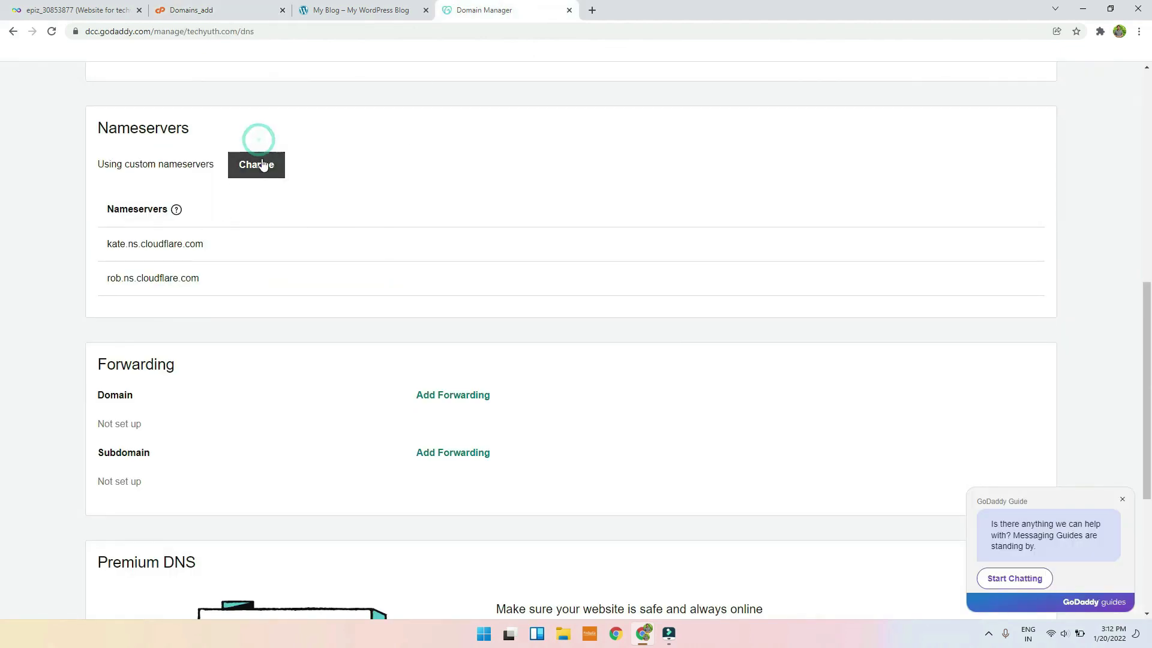
left_click(427, 387)
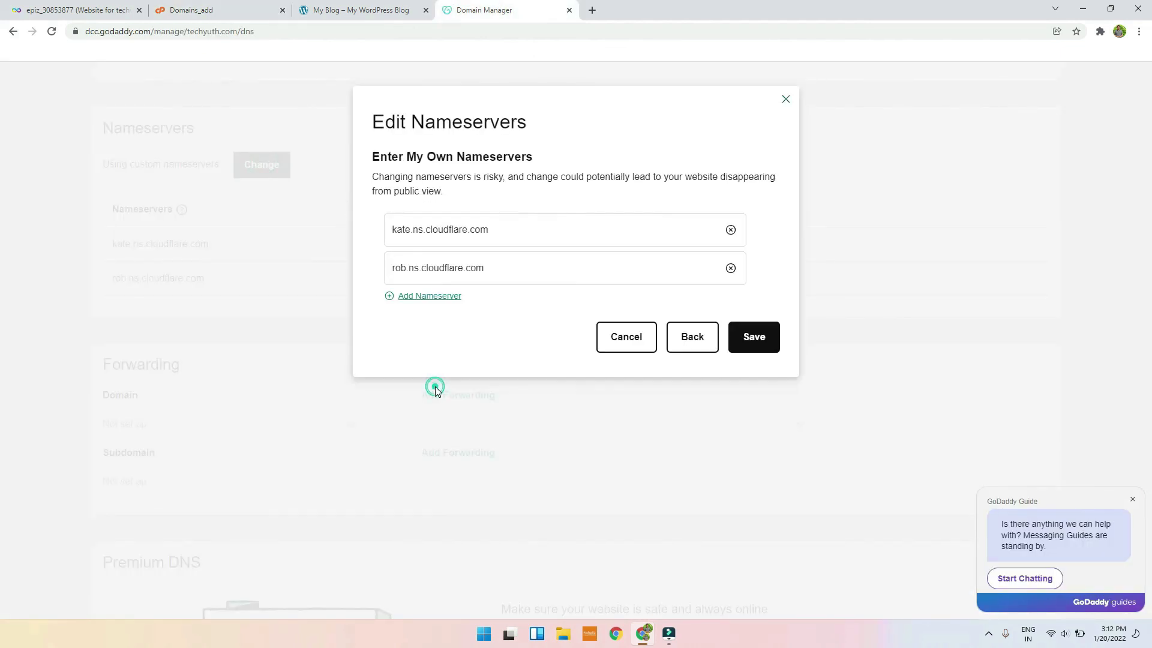
double_click(506, 233)
double_click(505, 264)
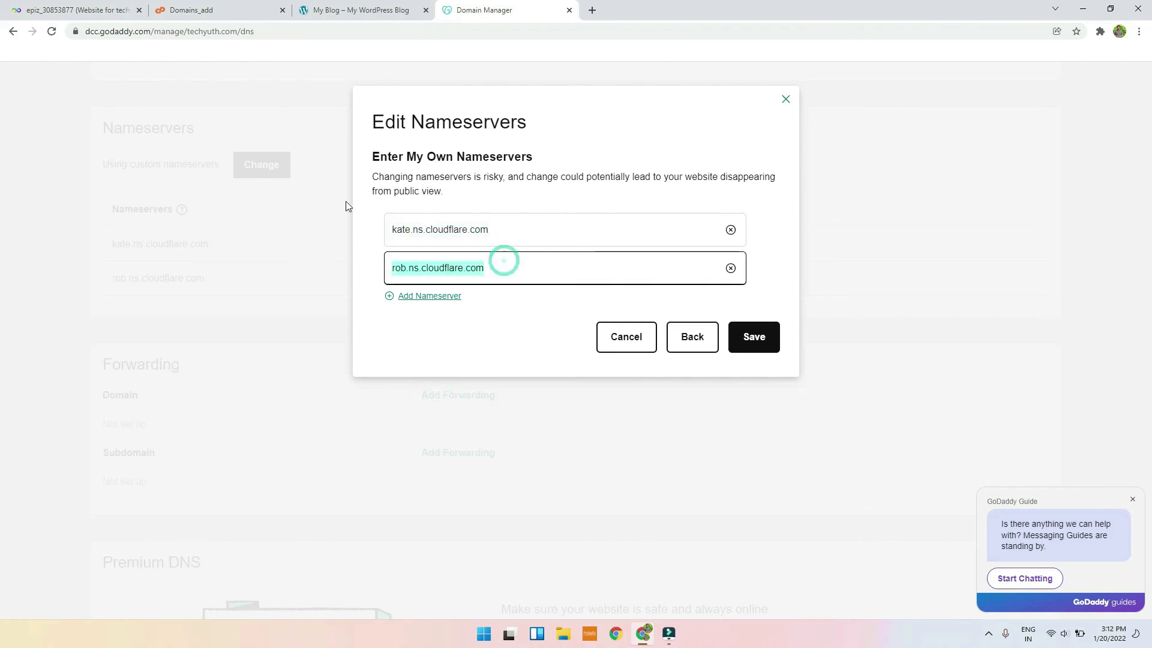
left_click(360, 9)
left_click(172, 6)
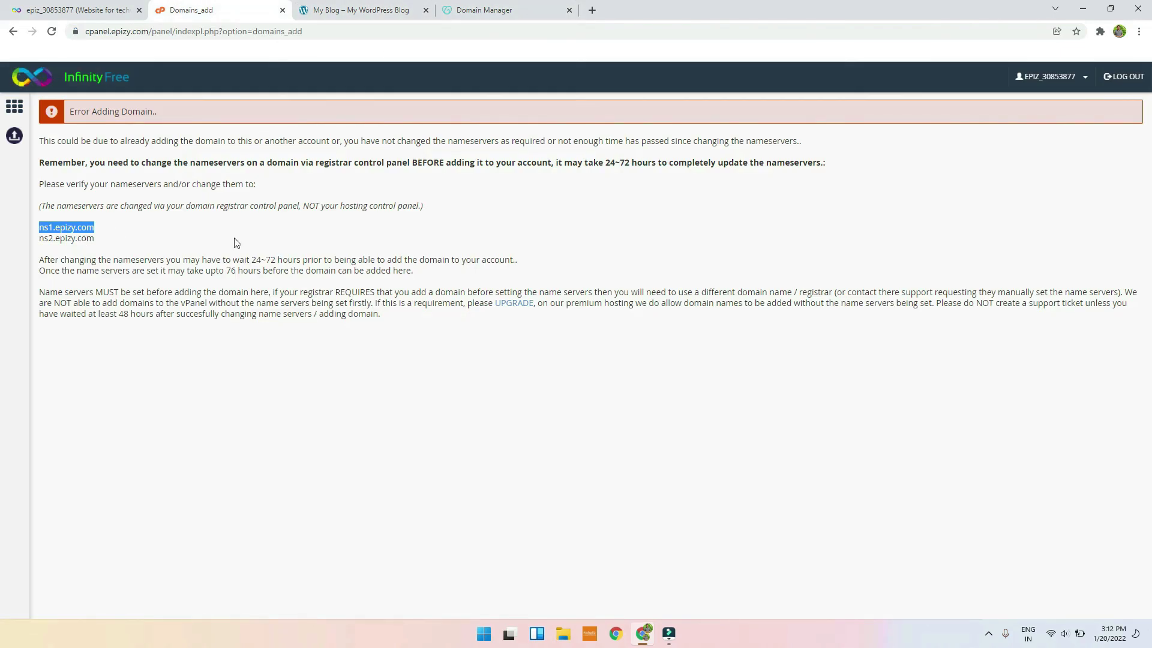
Step: Go back via Addon Domains to the InfinityFree control panel home and scroll through it
left_click(12, 31)
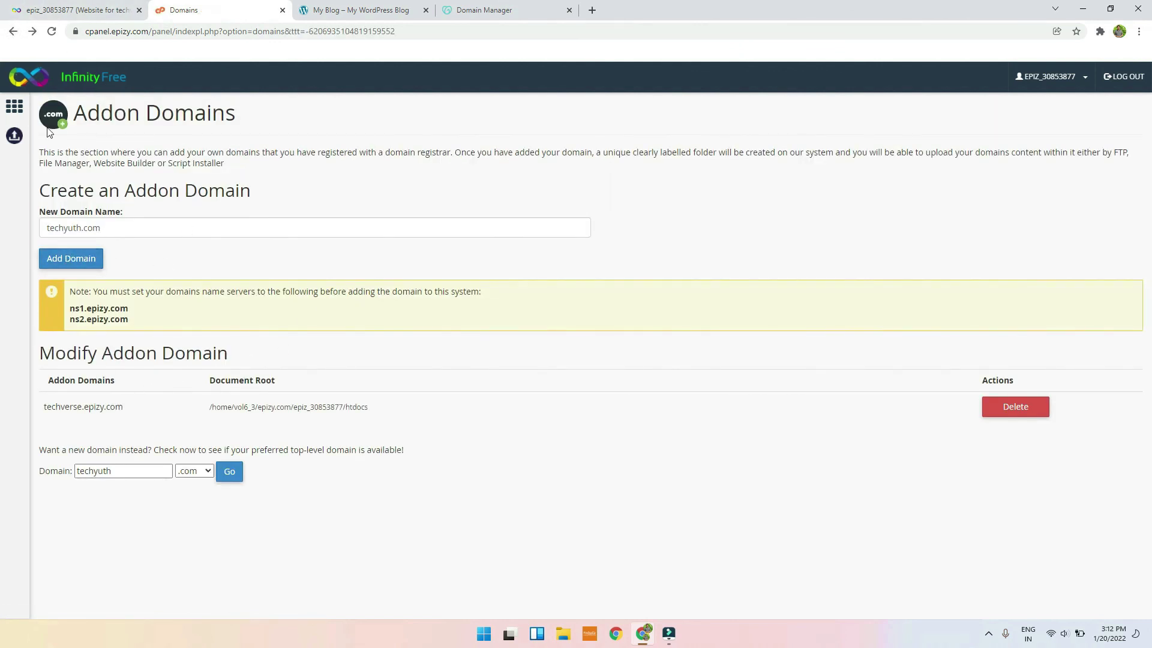
left_click(15, 108)
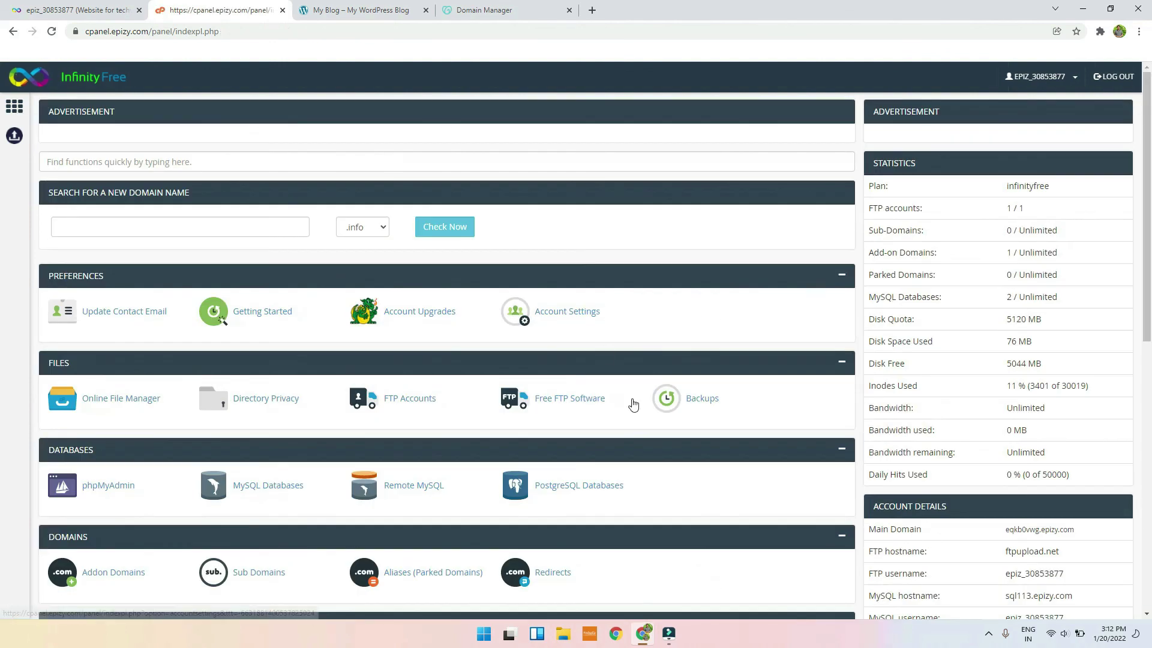
scroll(195, 469, "down", 2)
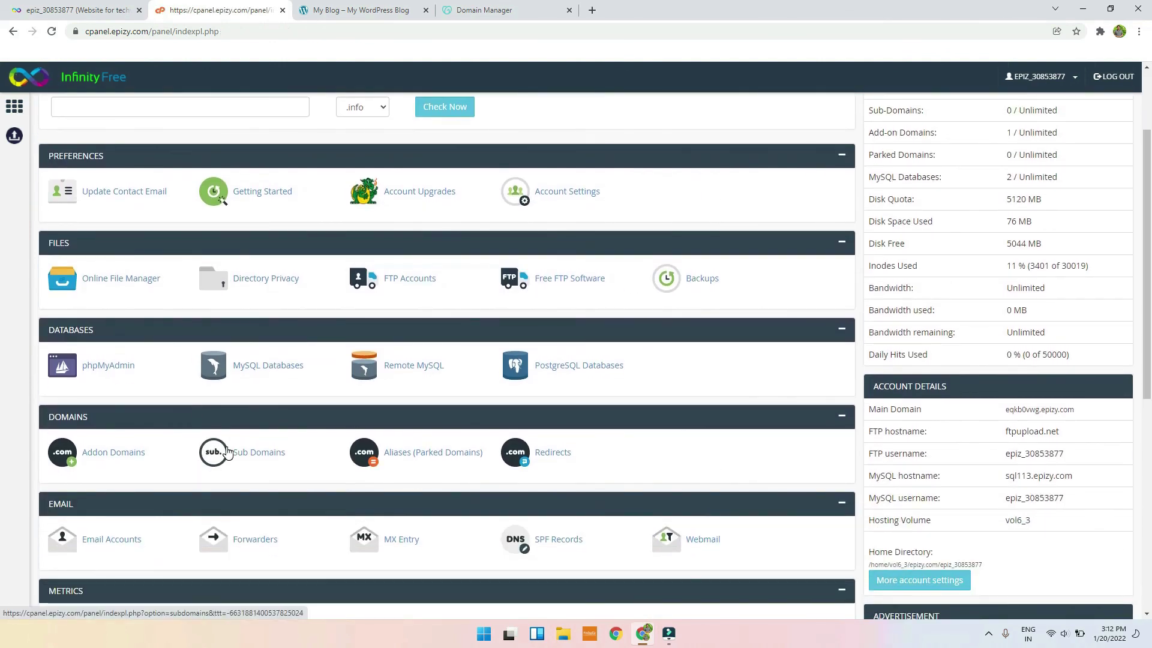
scroll(316, 514, "down", 4)
scroll(560, 491, "up", 5)
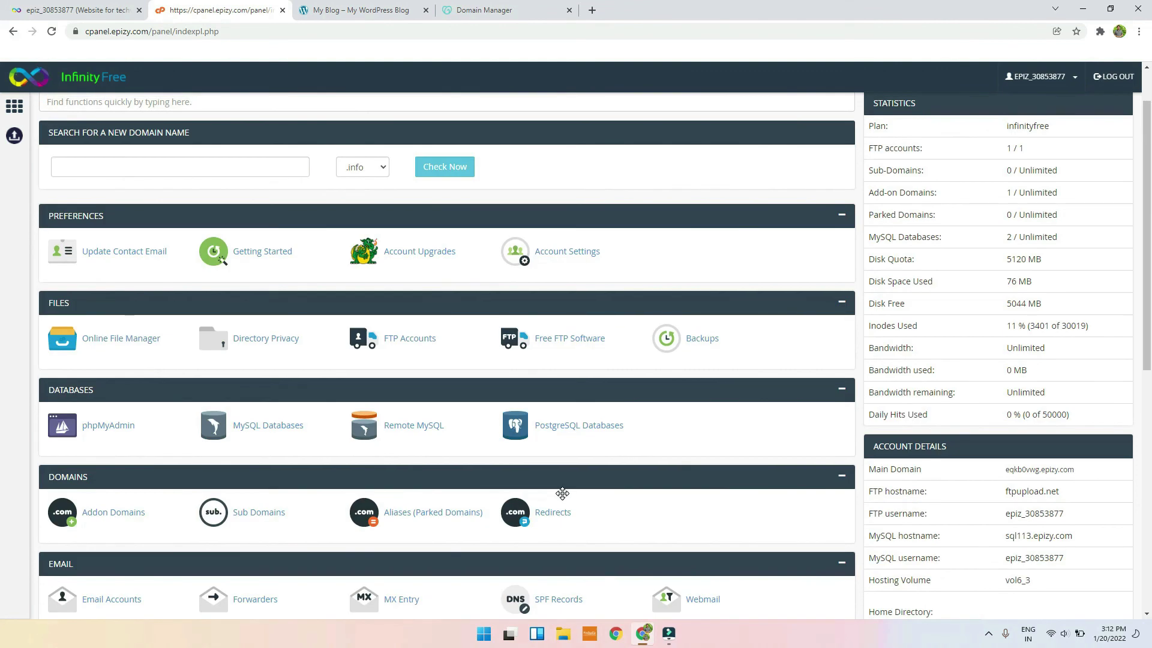